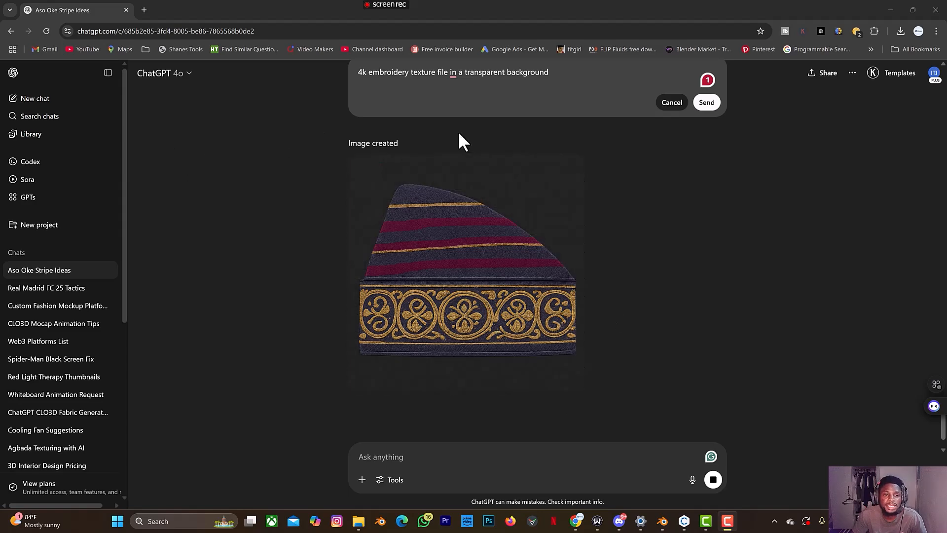
{"action": "scroll", "coordinate": [585, 425], "scroll_direction": "up", "scroll_amount": 12}
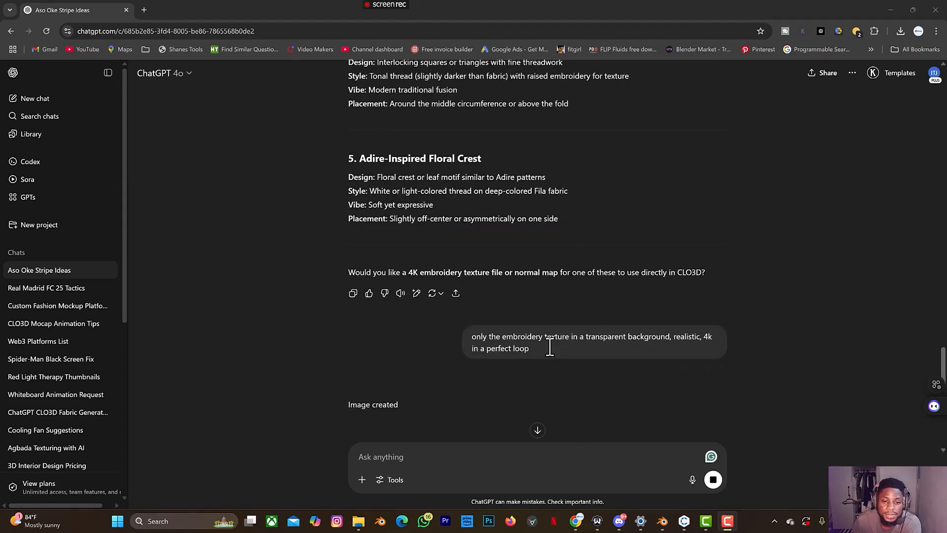
{"action": "scroll", "coordinate": [515, 340], "scroll_direction": "down", "scroll_amount": 1}
{"action": "left_click", "coordinate": [517, 372]}
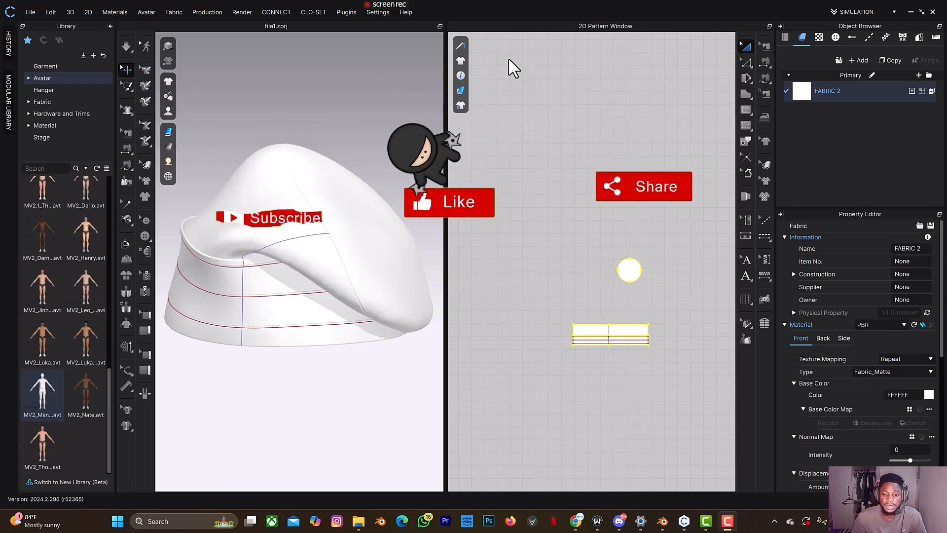
Switch to ChatGPT in the browser and download the seamless 4k navy stripe fabric texture from the Aso Oke Stripe Ideas chat
{"action": "left_click", "coordinate": [573, 522]}
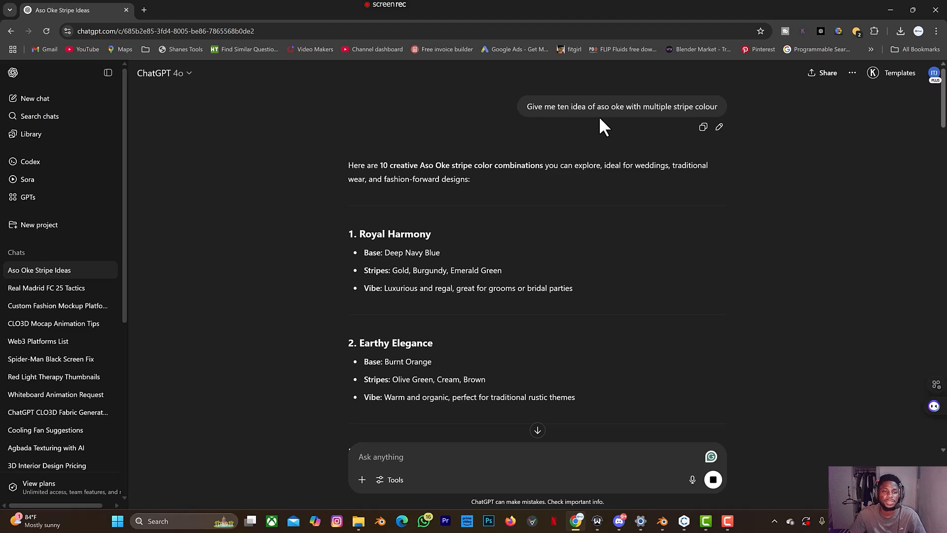
{"action": "scroll", "coordinate": [388, 217], "scroll_direction": "down", "scroll_amount": 15}
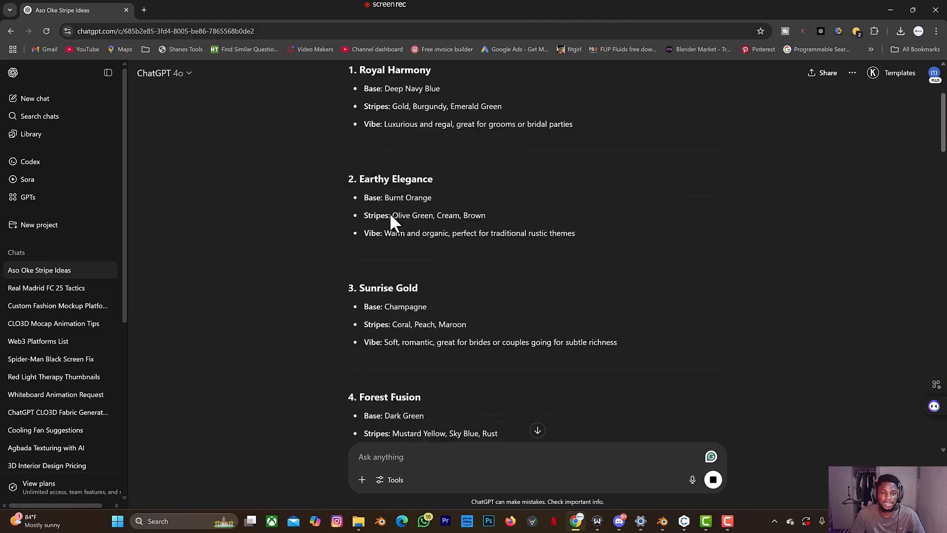
{"action": "scroll", "coordinate": [422, 171], "scroll_direction": "down", "scroll_amount": 7}
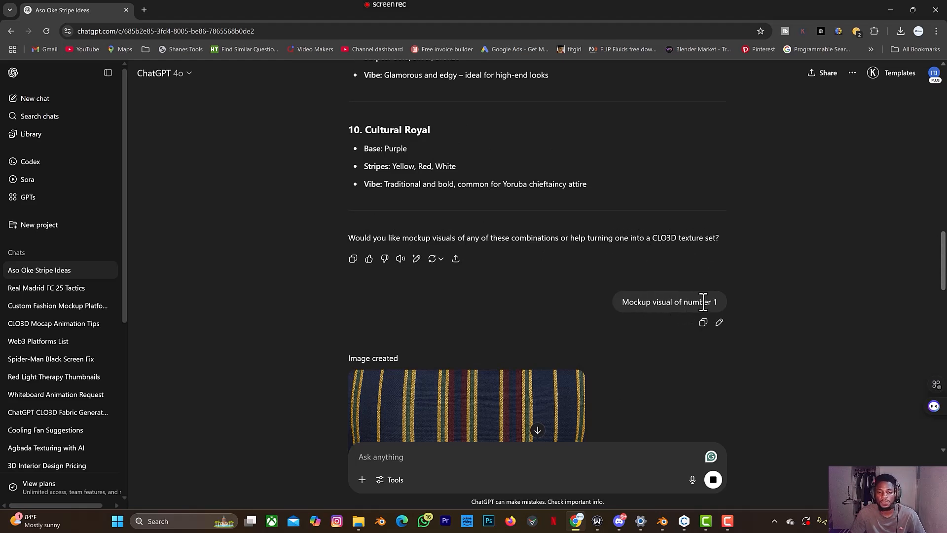
{"action": "scroll", "coordinate": [704, 309], "scroll_direction": "down", "scroll_amount": 5}
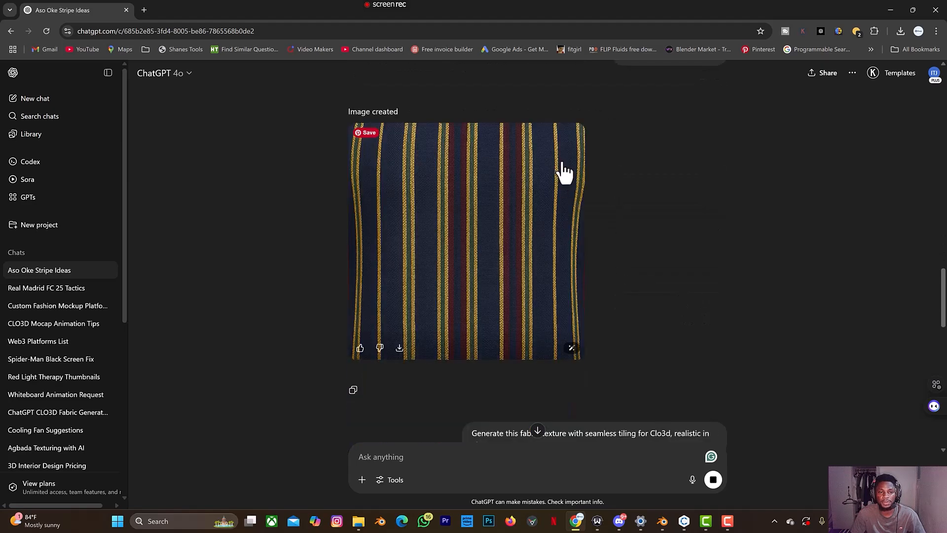
{"action": "scroll", "coordinate": [569, 180], "scroll_direction": "down", "scroll_amount": 3}
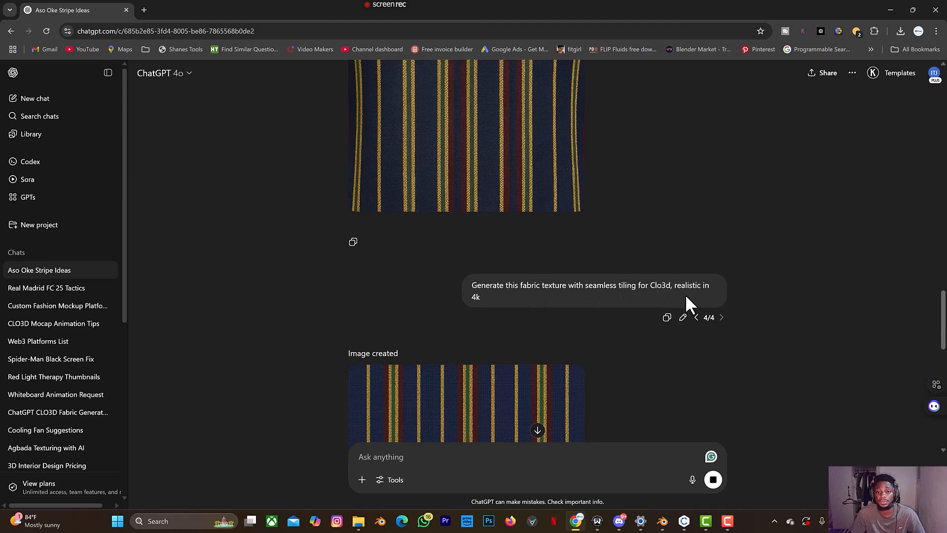
{"action": "scroll", "coordinate": [503, 345], "scroll_direction": "down", "scroll_amount": 3}
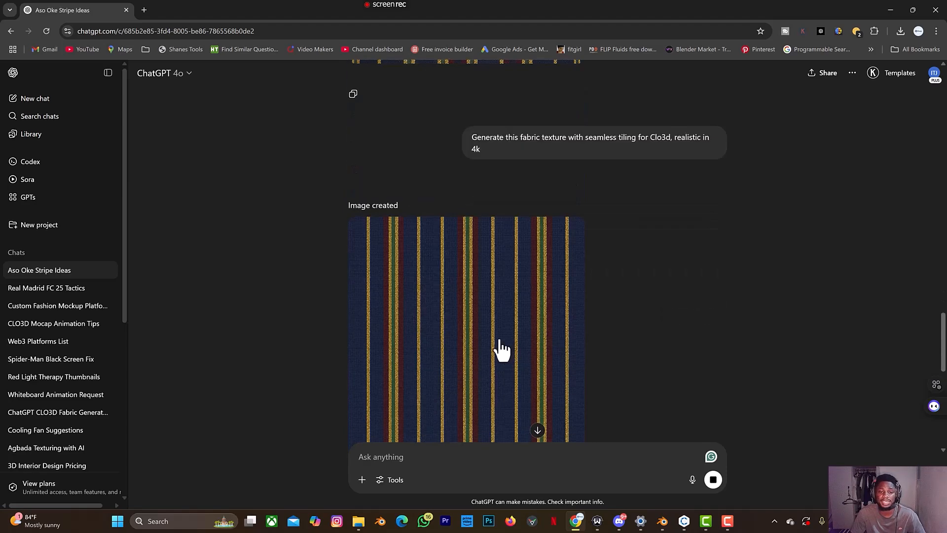
{"action": "scroll", "coordinate": [513, 334], "scroll_direction": "down", "scroll_amount": 2}
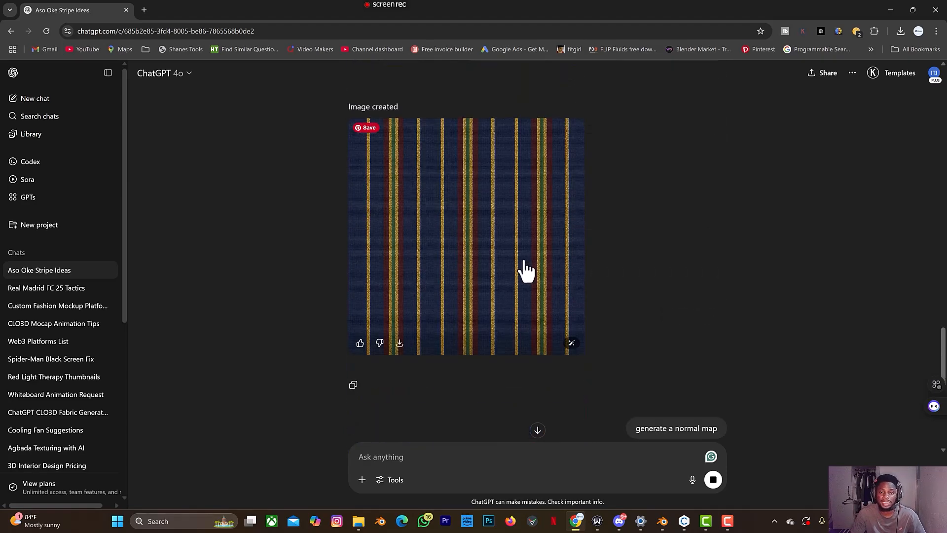
{"action": "left_click", "coordinate": [525, 261]}
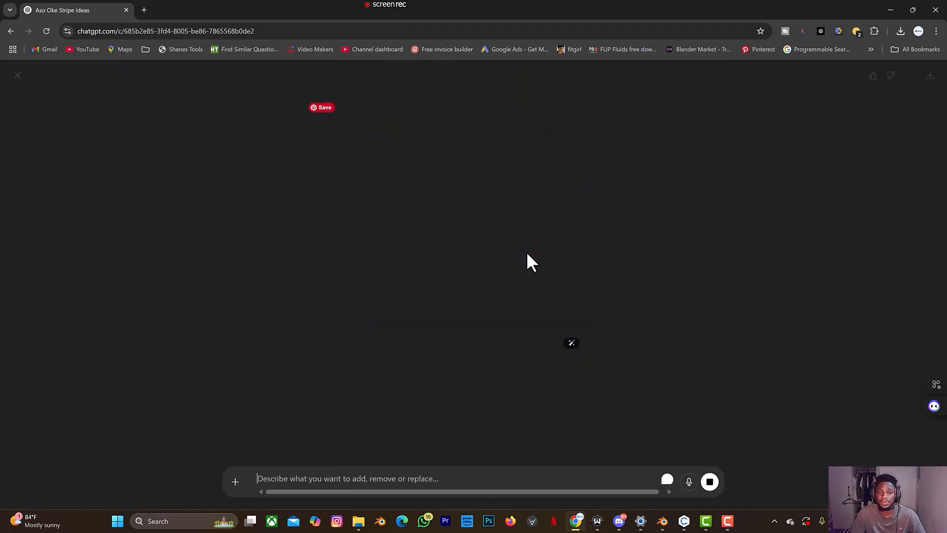
{"action": "left_click", "coordinate": [930, 76]}
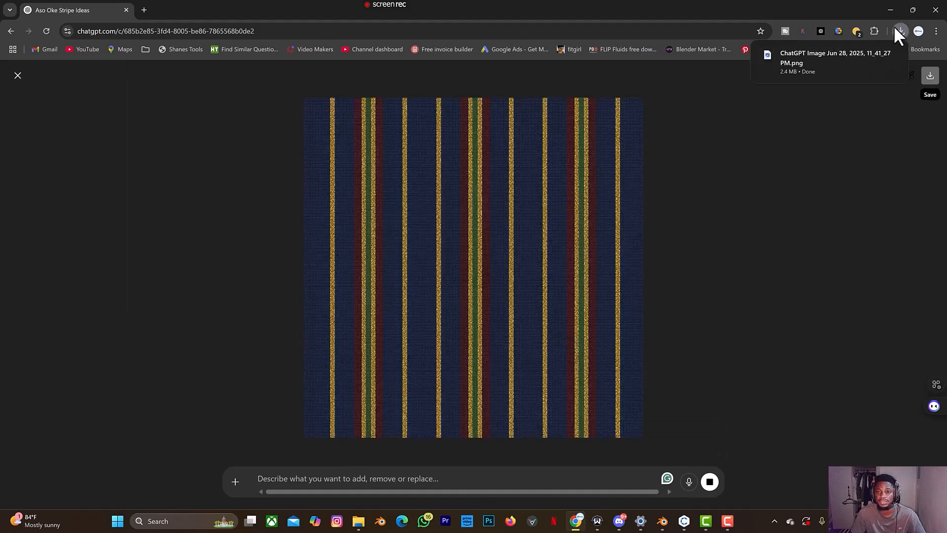
{"action": "left_click", "coordinate": [18, 75]}
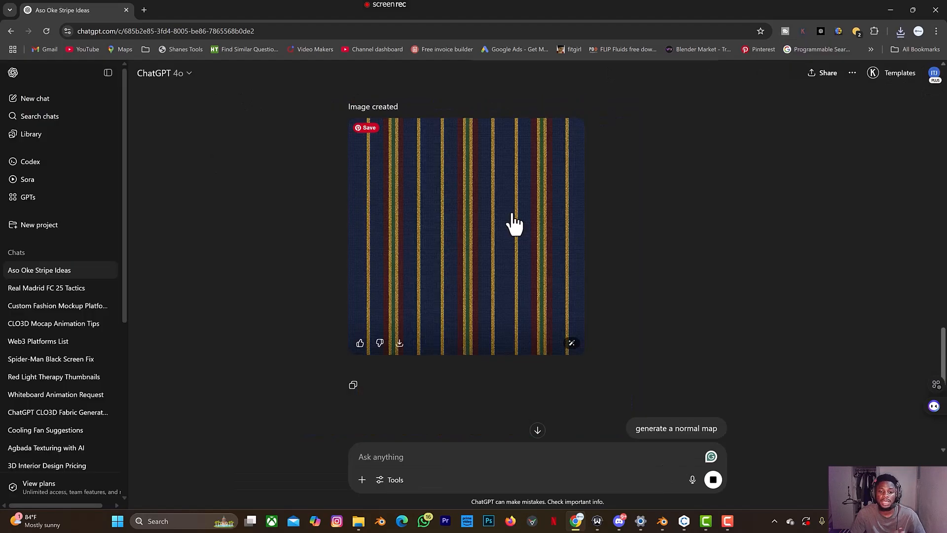
Download the striped normal map image generated further down the same chat
{"action": "scroll", "coordinate": [525, 214], "scroll_direction": "down", "scroll_amount": 5}
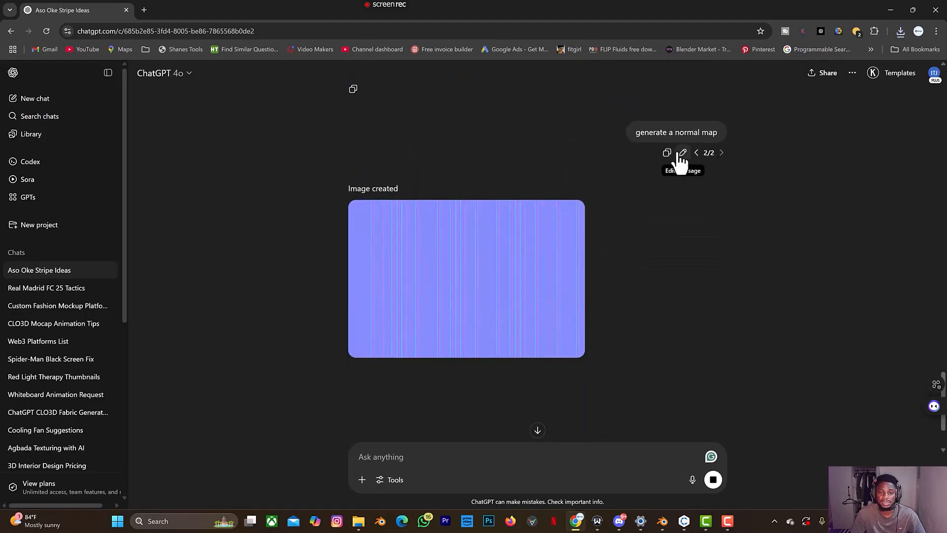
{"action": "left_click", "coordinate": [550, 239]}
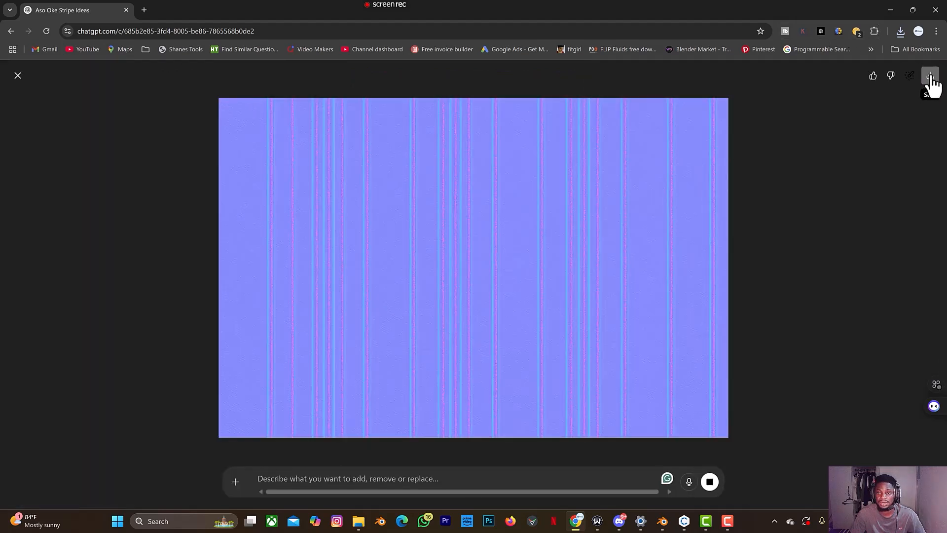
{"action": "left_click", "coordinate": [930, 78]}
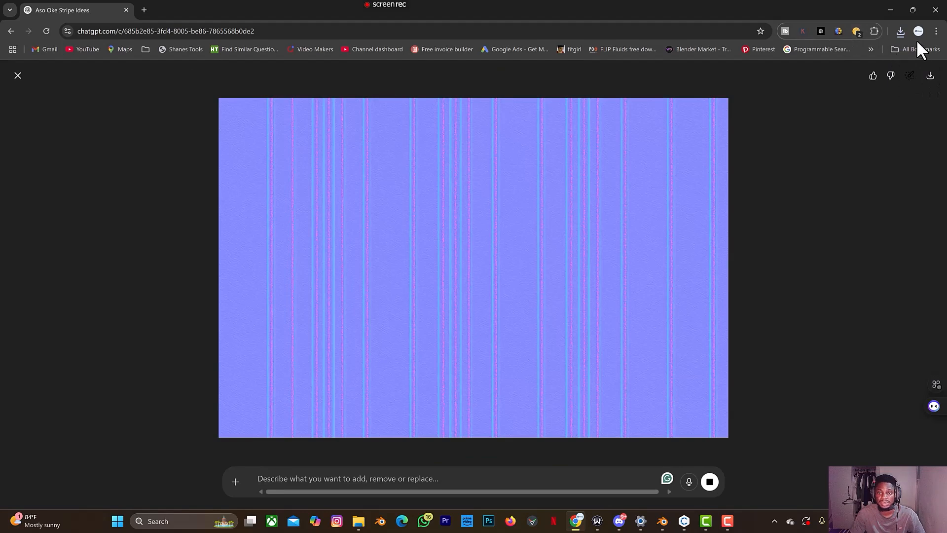
{"action": "left_click", "coordinate": [17, 78]}
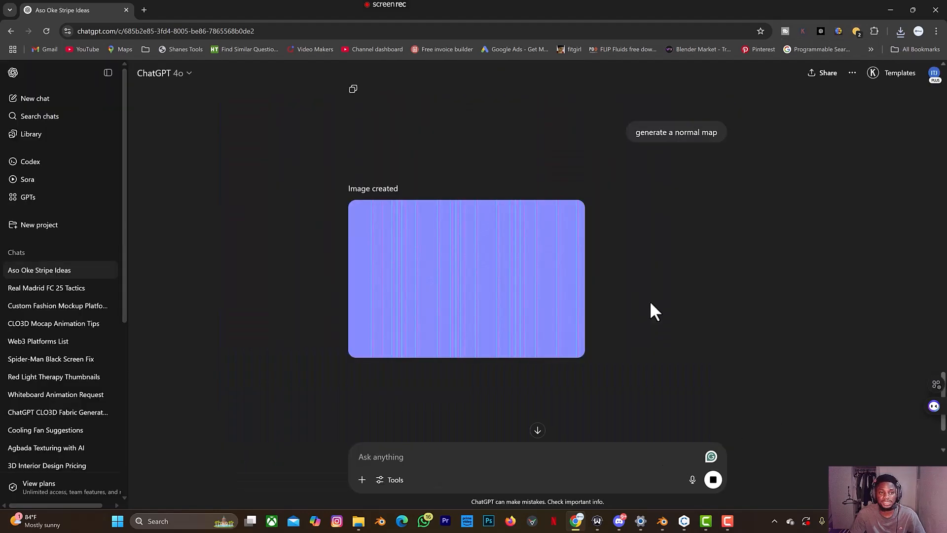
Switch to CLO and add "ChatGPT Image Jun 28, 2025, 11_41_27 PM" to FABRIC 2's Base Color Map in the Texture Editor
{"action": "left_click", "coordinate": [684, 522]}
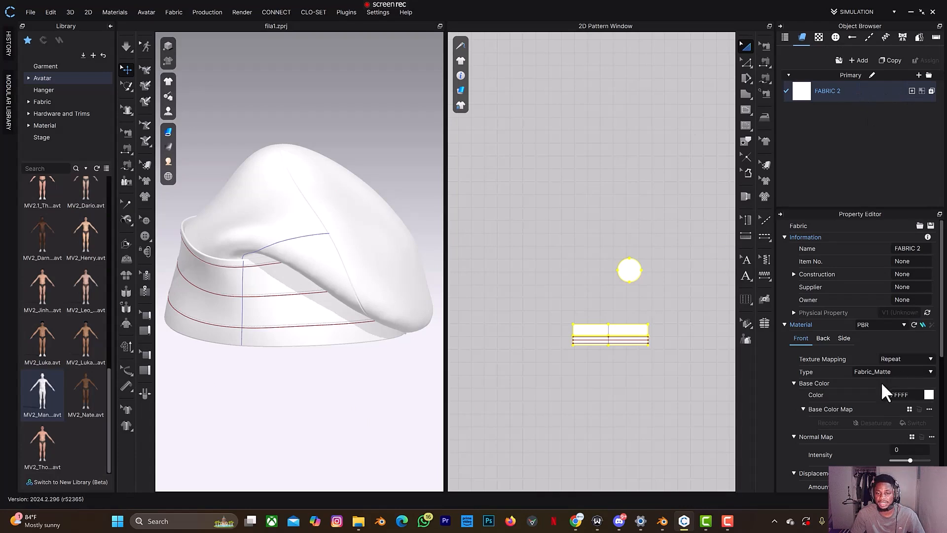
{"action": "left_click", "coordinate": [929, 409]}
{"action": "left_click", "coordinate": [886, 417]}
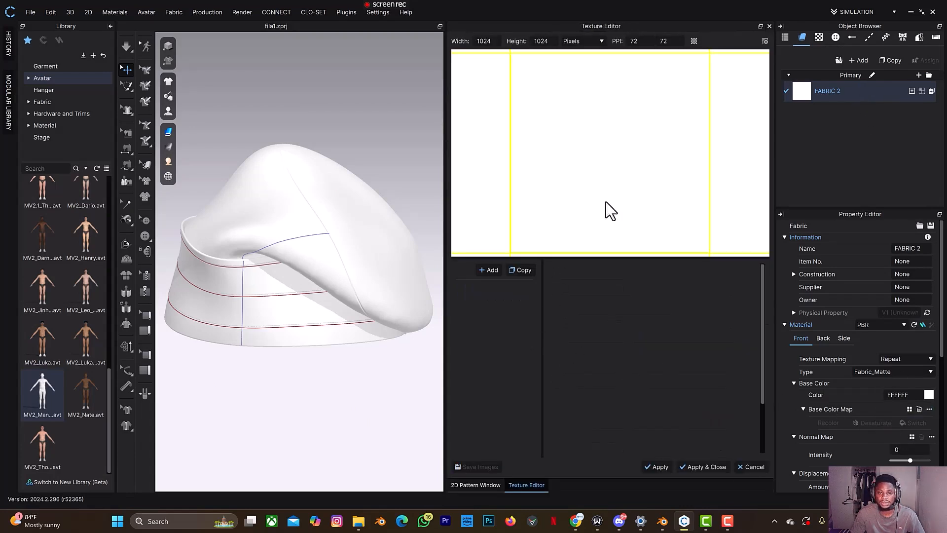
{"action": "left_click", "coordinate": [494, 272]}
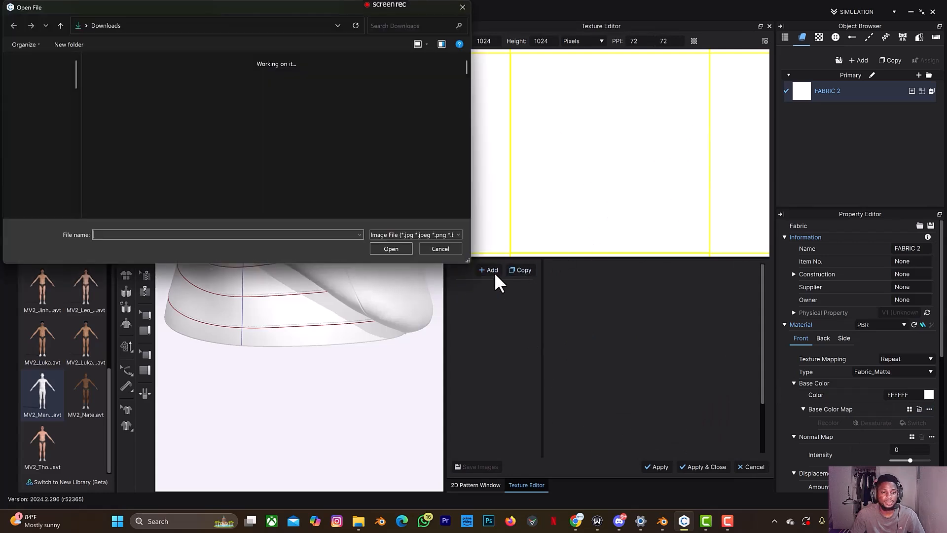
{"action": "left_click", "coordinate": [149, 105]}
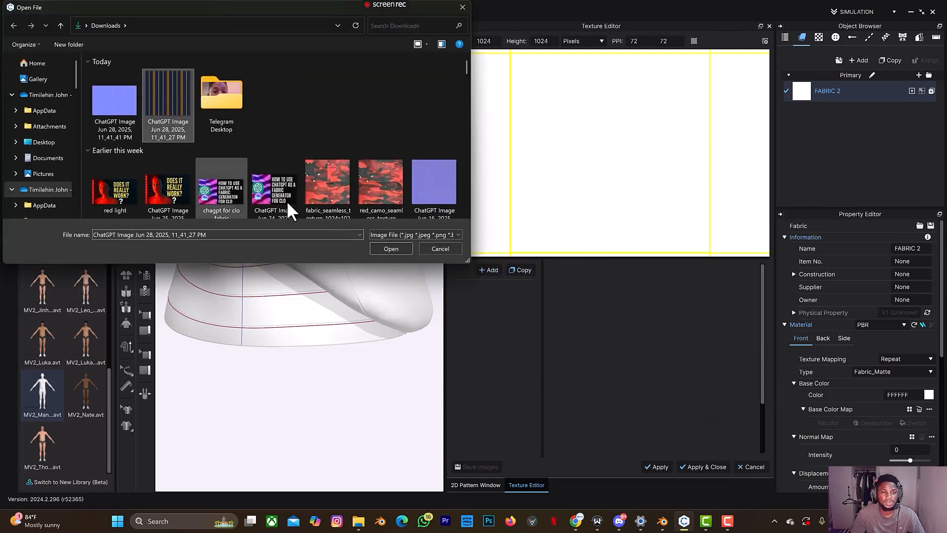
{"action": "left_click", "coordinate": [383, 245]}
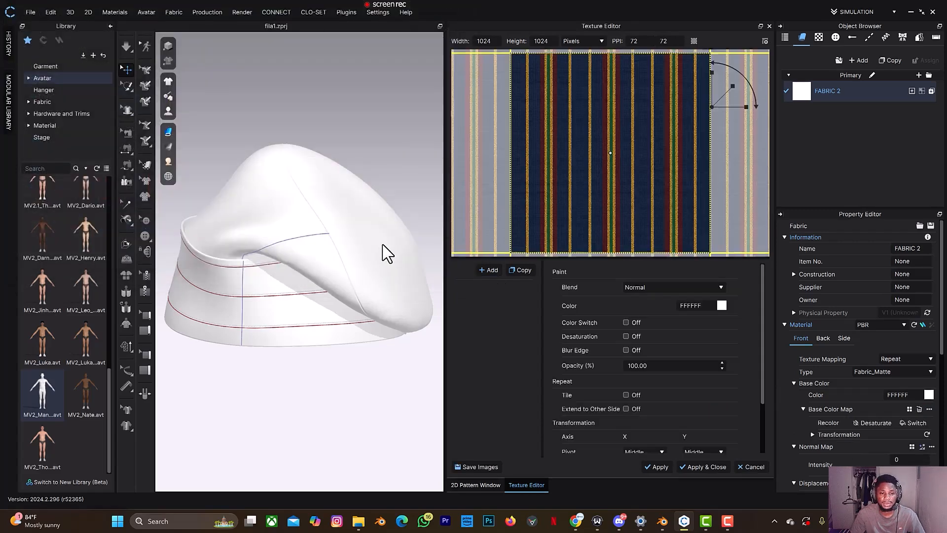
{"action": "mouse_move", "coordinate": [299, 212]}
{"action": "right_mouse_down"}
{"action": "mouse_move", "coordinate": [333, 214]}
{"action": "mouse_move", "coordinate": [281, 205]}
{"action": "mouse_move", "coordinate": [281, 196]}
{"action": "mouse_move", "coordinate": [276, 220]}
{"action": "mouse_move", "coordinate": [273, 212]}
{"action": "mouse_move", "coordinate": [305, 213]}
{"action": "right_mouse_up"}
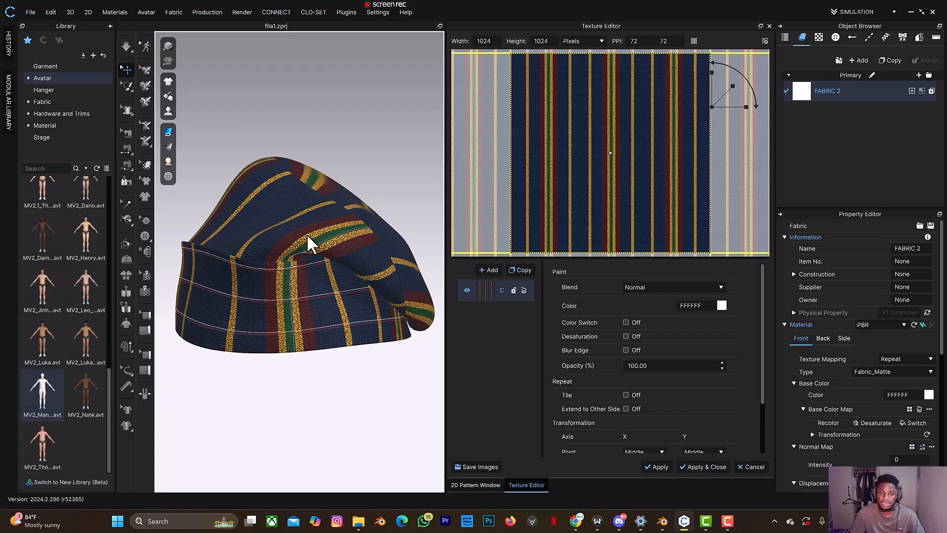
Turn on Color Switch for the texture with 3 sub colors and recolor the maroon sub color white
{"action": "left_click", "coordinate": [625, 322]}
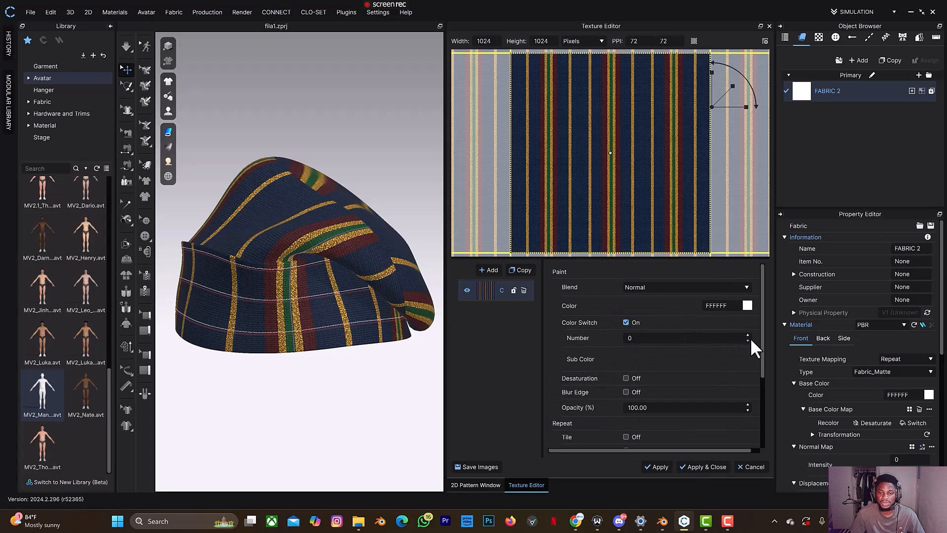
{"action": "left_click", "coordinate": [748, 335]}
{"action": "left_click", "coordinate": [747, 335]}
{"action": "left_click", "coordinate": [748, 335]}
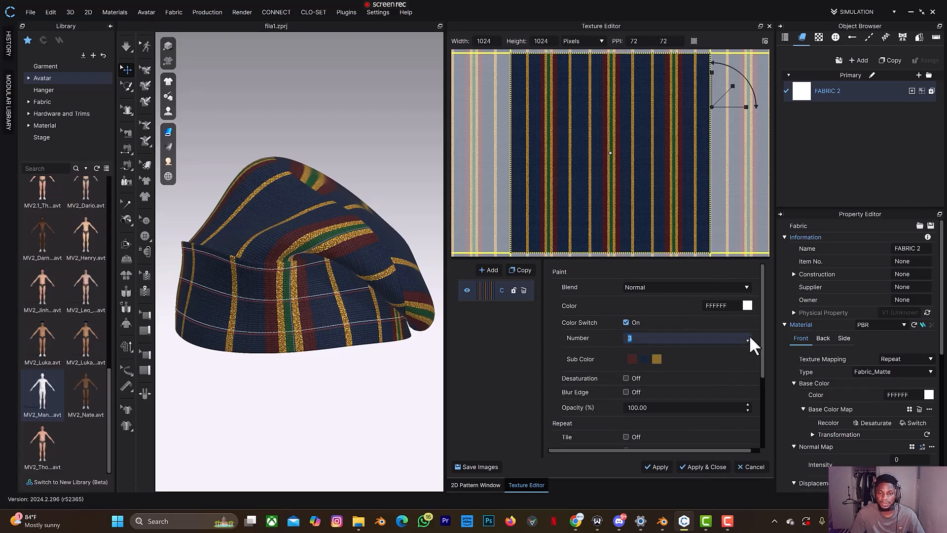
{"action": "left_click", "coordinate": [632, 356]}
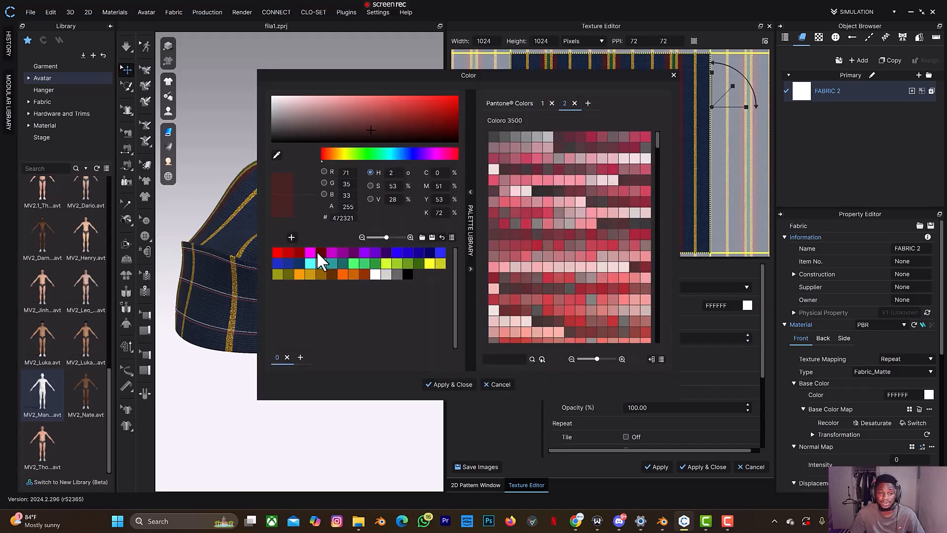
{"action": "left_click", "coordinate": [473, 296]}
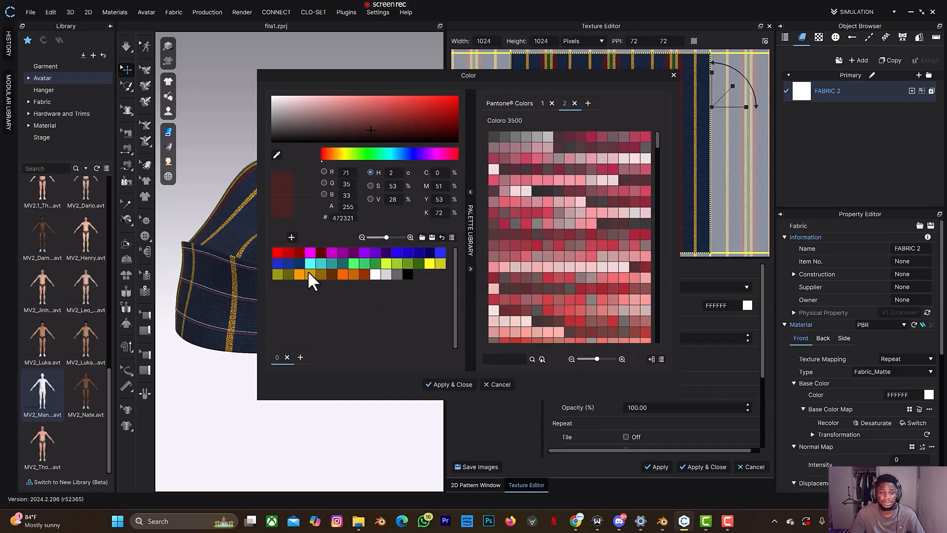
{"action": "left_click", "coordinate": [407, 274]}
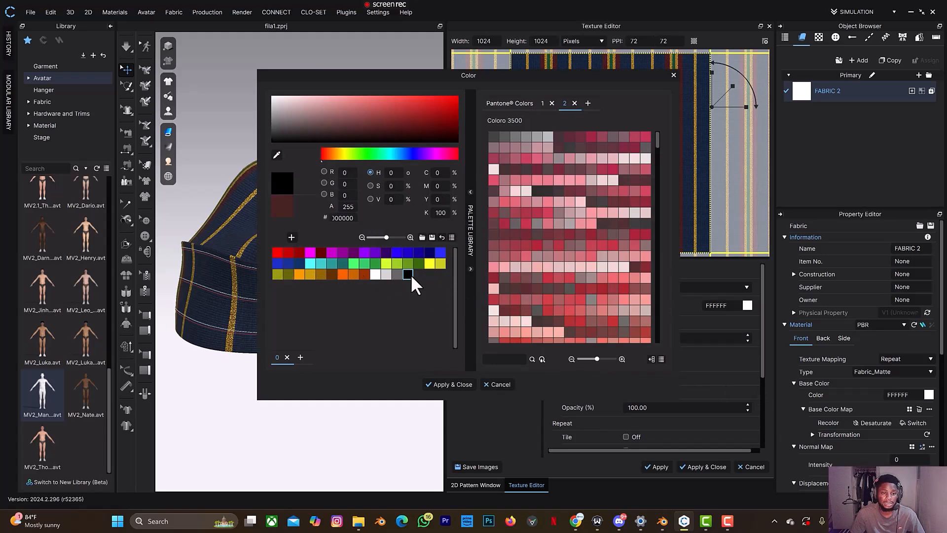
{"action": "left_click", "coordinate": [376, 274]}
{"action": "left_click", "coordinate": [434, 385]}
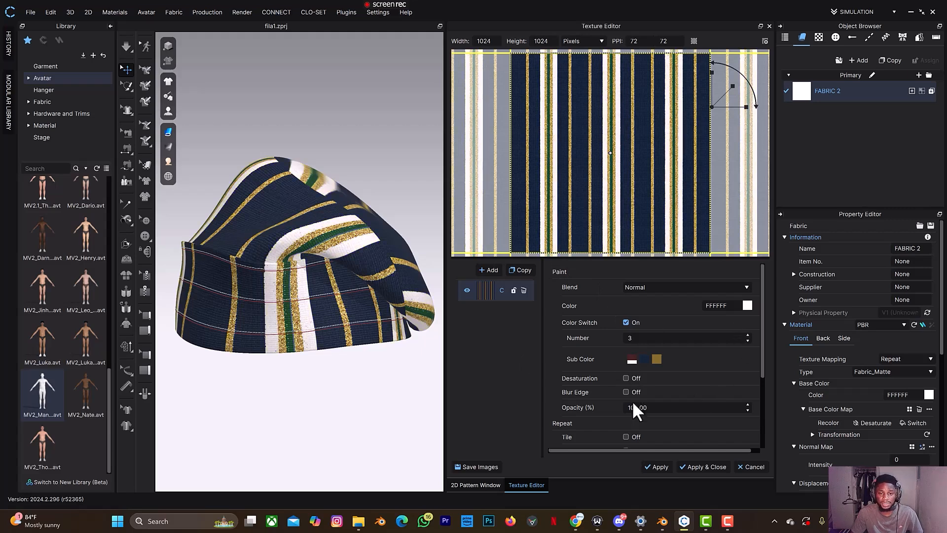
Undo the white recolor, turn Color Switch off, and apply the texture while closing the Texture Editor
{"action": "key", "text": "ctrl+z"}
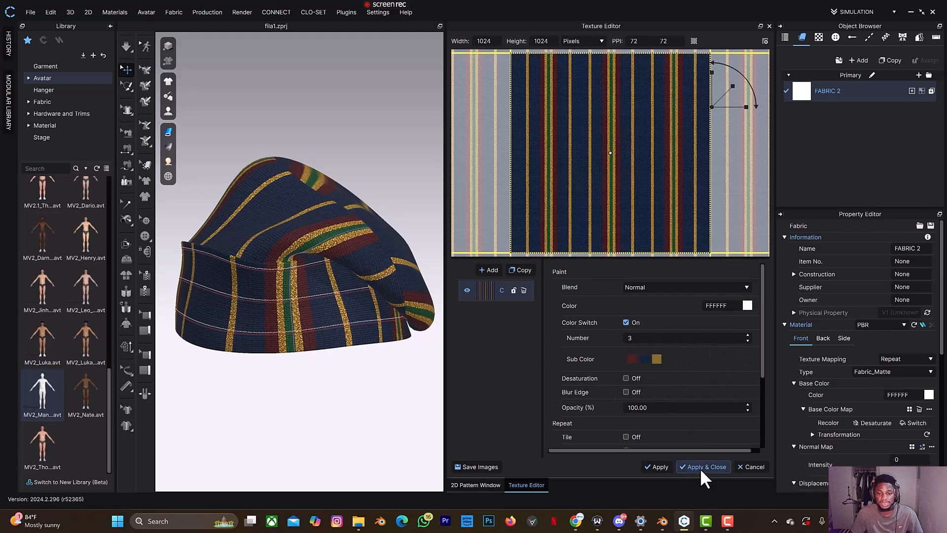
{"action": "left_click", "coordinate": [625, 322]}
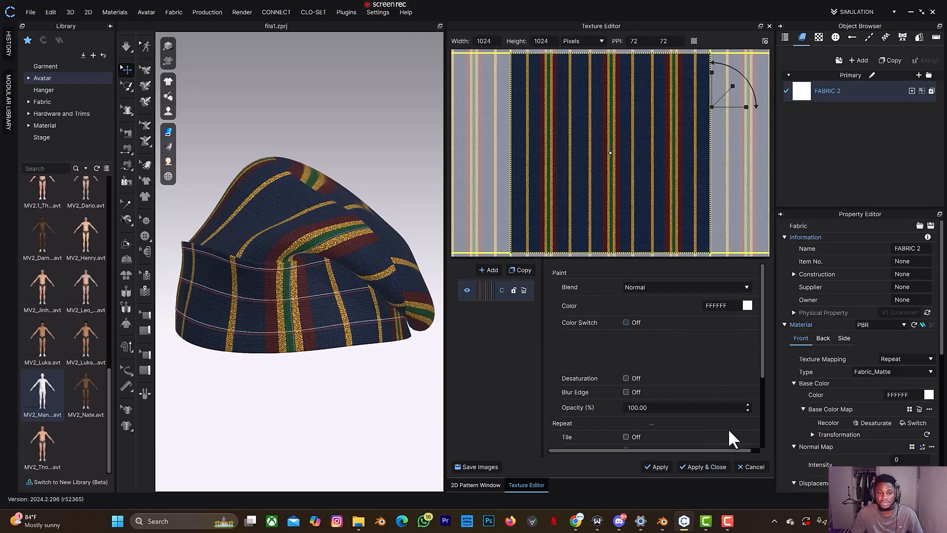
{"action": "left_click", "coordinate": [703, 467]}
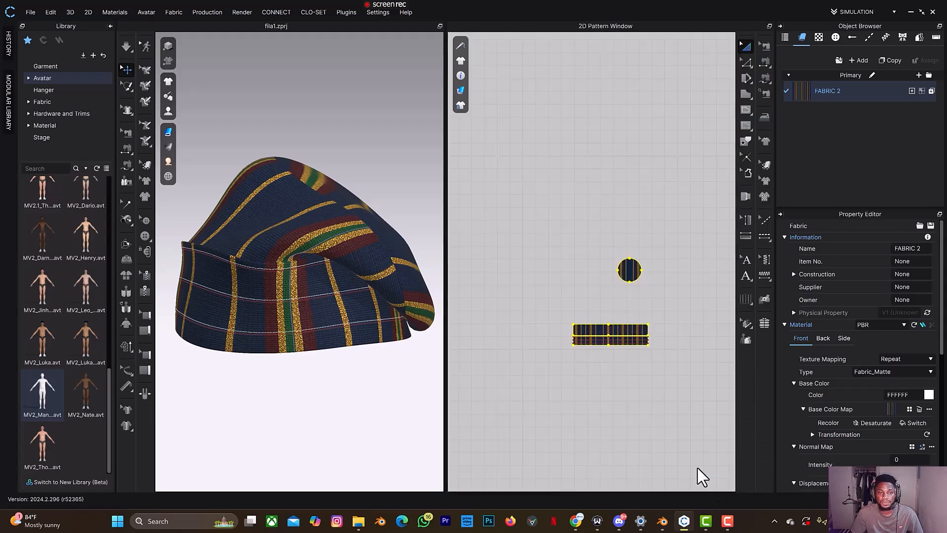
Load "ChatGPT Image Jun 28, 2025, 11_41_41 PM" as FABRIC 2's Normal Map
{"action": "scroll", "coordinate": [881, 434], "scroll_direction": "down", "scroll_amount": 1}
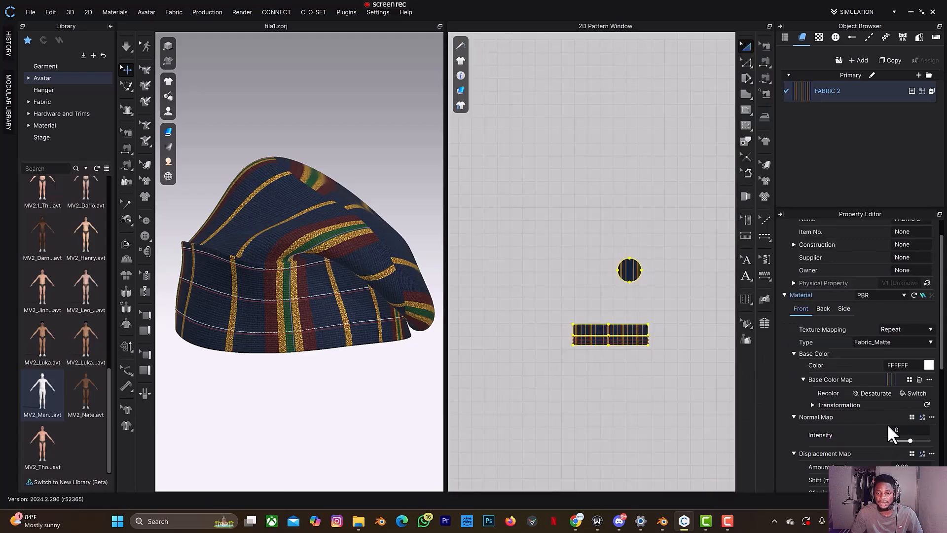
{"action": "left_click", "coordinate": [913, 416]}
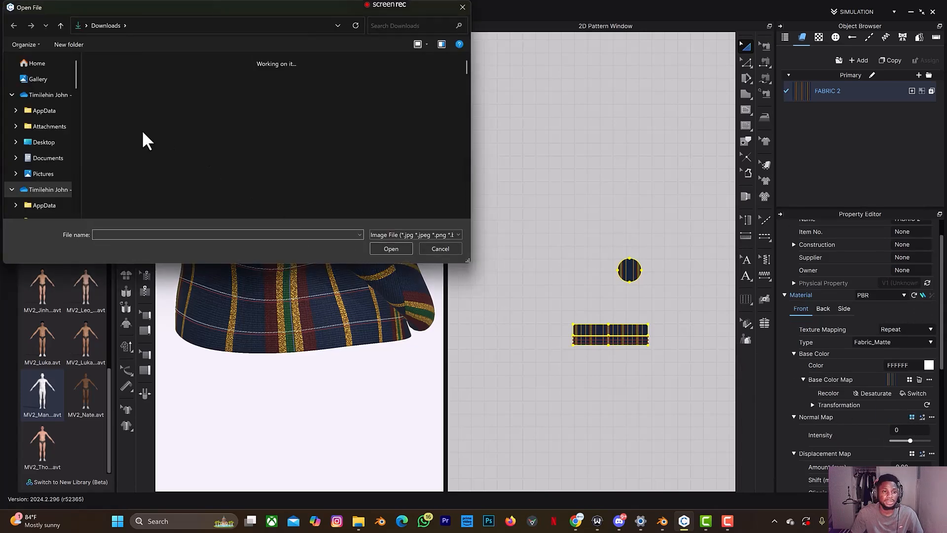
{"action": "left_click", "coordinate": [113, 104]}
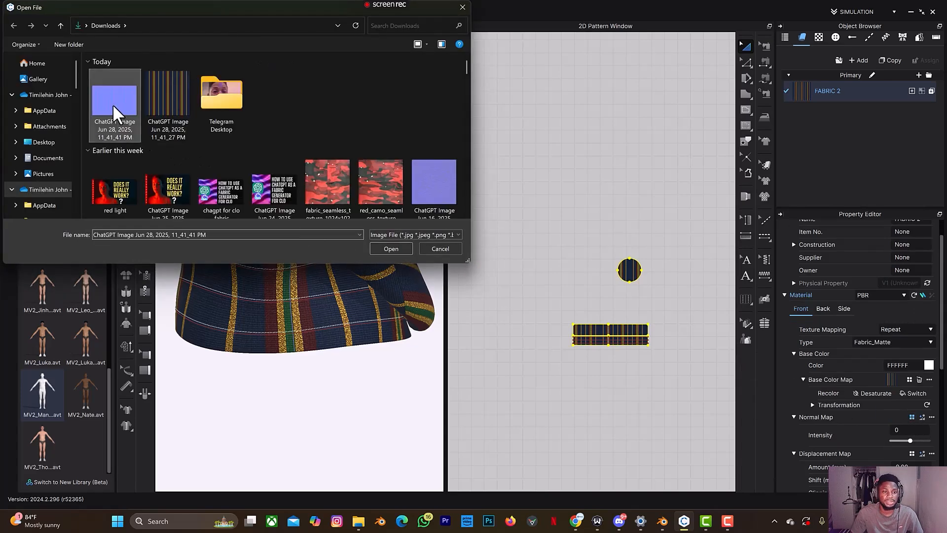
{"action": "left_click", "coordinate": [401, 249]}
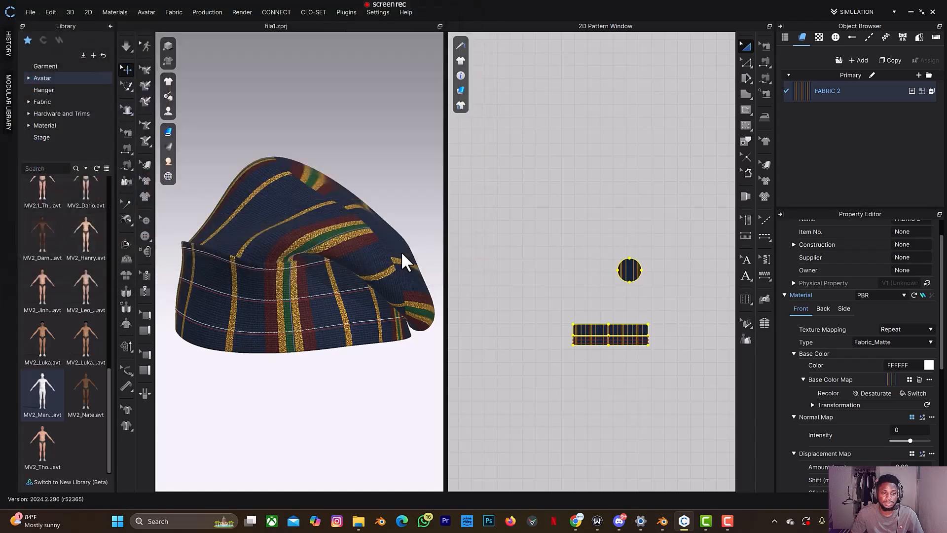
Examine the cap's fabric weave and stripes up close and from several angles with the normal map applied
{"action": "scroll", "coordinate": [287, 250], "scroll_direction": "up", "scroll_amount": 5}
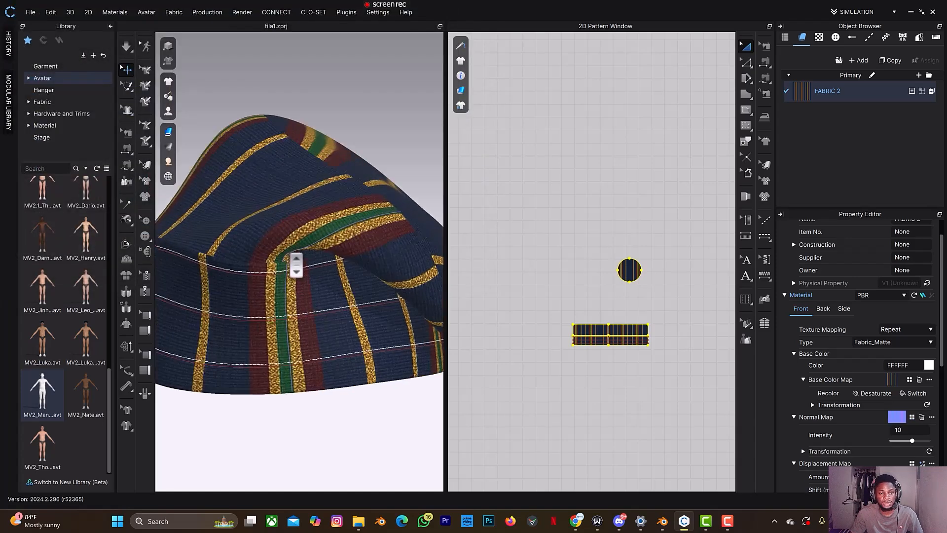
{"action": "scroll", "coordinate": [293, 264], "scroll_direction": "down", "scroll_amount": 5}
{"action": "right_click_drag", "start_coordinate": [294, 264], "coordinate": [371, 250]}
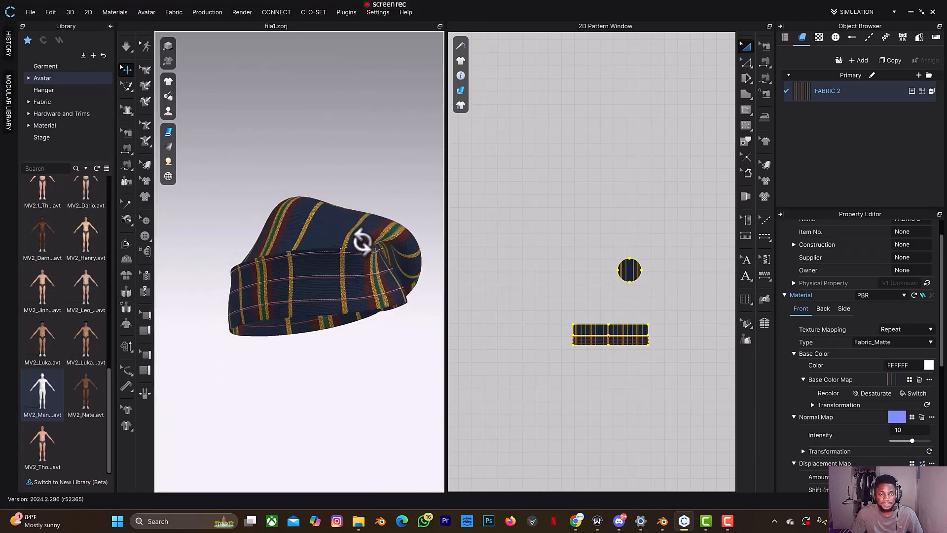
{"action": "scroll", "coordinate": [363, 249], "scroll_direction": "up", "scroll_amount": 3}
{"action": "scroll", "coordinate": [363, 249], "scroll_direction": "up", "scroll_amount": 5}
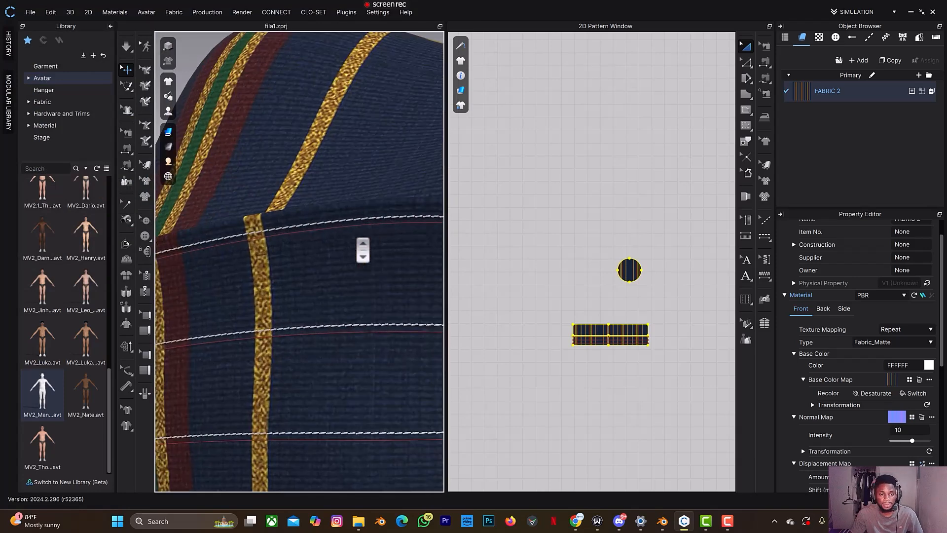
{"action": "scroll", "coordinate": [853, 438], "scroll_direction": "down", "scroll_amount": 3}
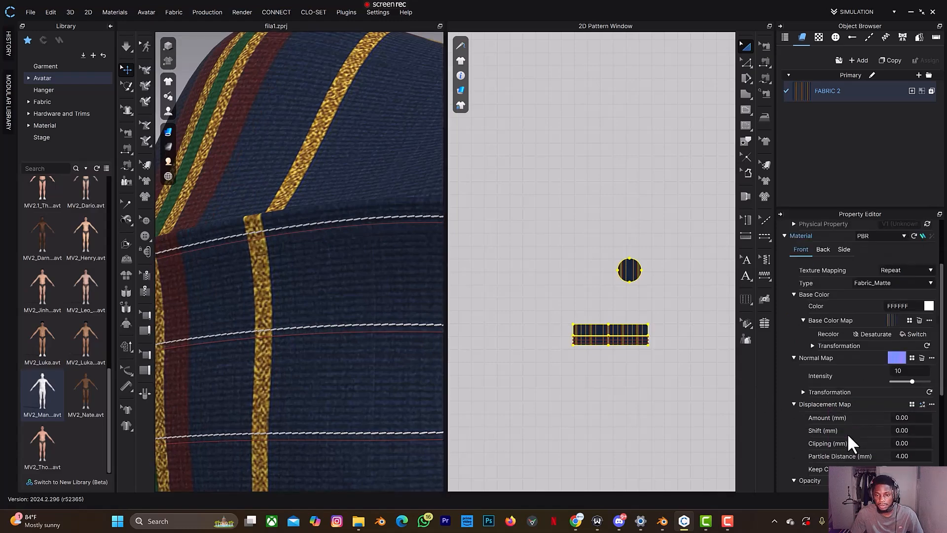
{"action": "scroll", "coordinate": [323, 264], "scroll_direction": "down", "scroll_amount": 10}
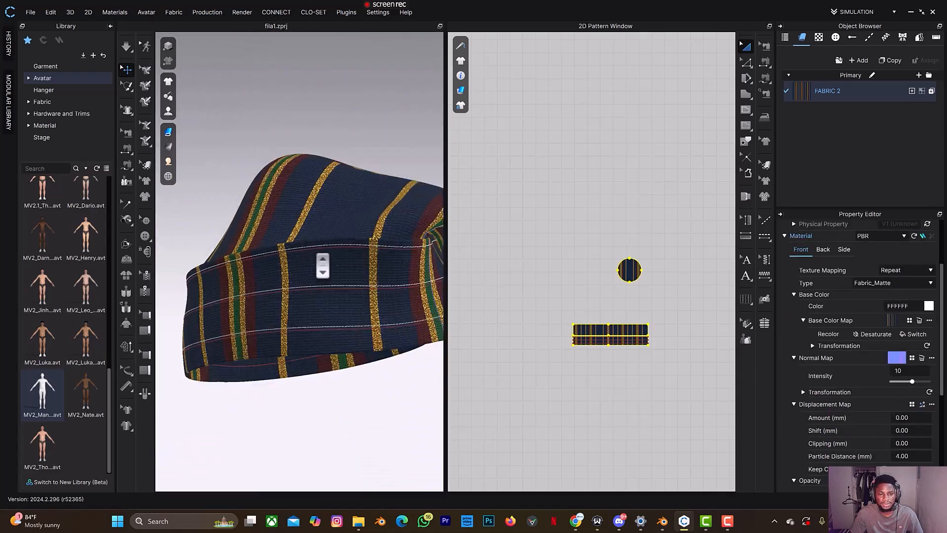
{"action": "right_click_drag", "start_coordinate": [365, 261], "coordinate": [325, 257]}
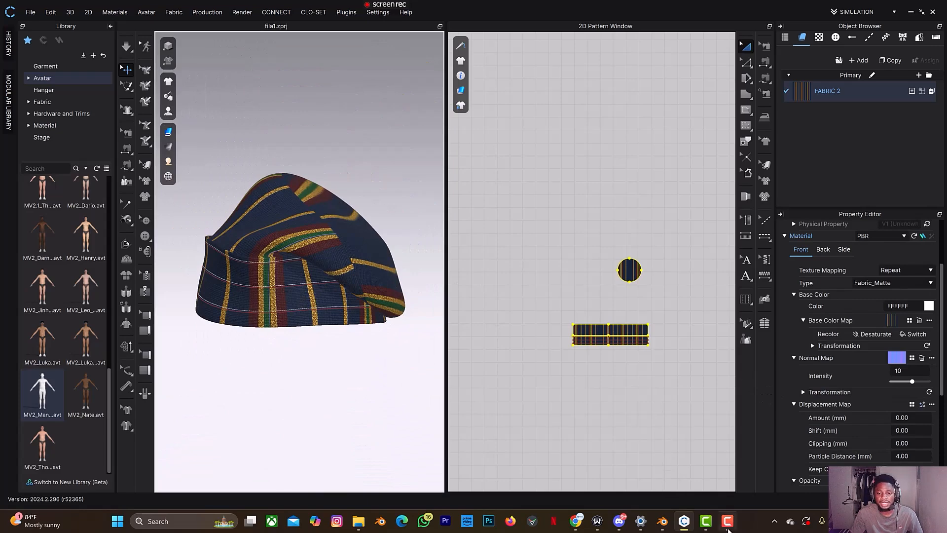
Switch to ChatGPT and send the prompt "i need embroidery around my fila design on clo3d, can you give me 5 idea"
{"action": "left_click", "coordinate": [575, 521]}
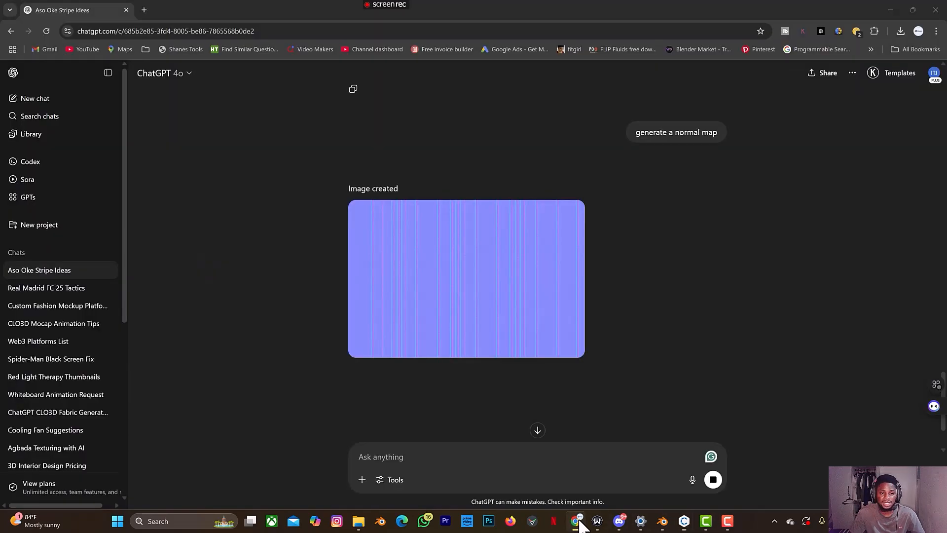
{"action": "left_click", "coordinate": [470, 455]}
{"action": "type", "text": "g"}
{"action": "key", "text": "BackSpace"}
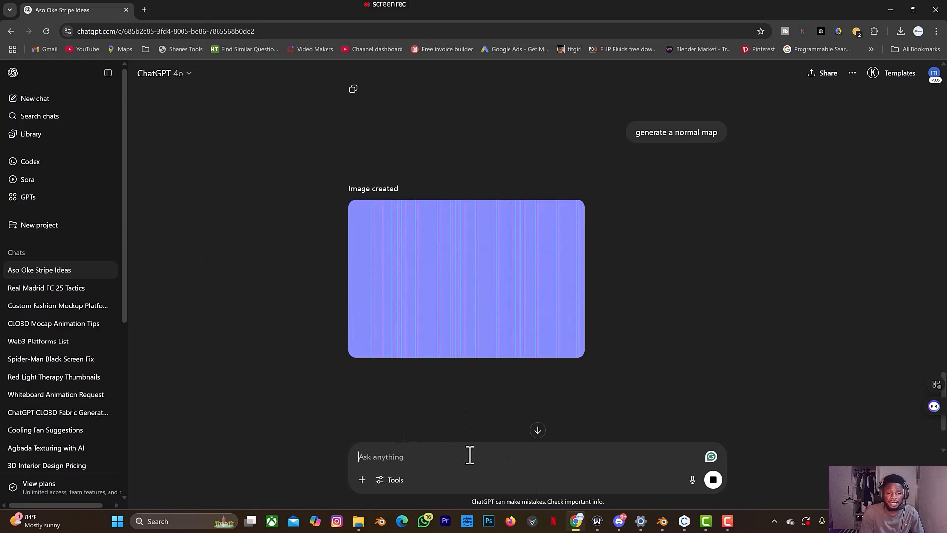
{"action": "type", "text": "inee"}
{"action": "key", "text": "BackSpace"}
{"action": "key", "text": "BackSpace"}
{"action": "key", "text": "BackSpace"}
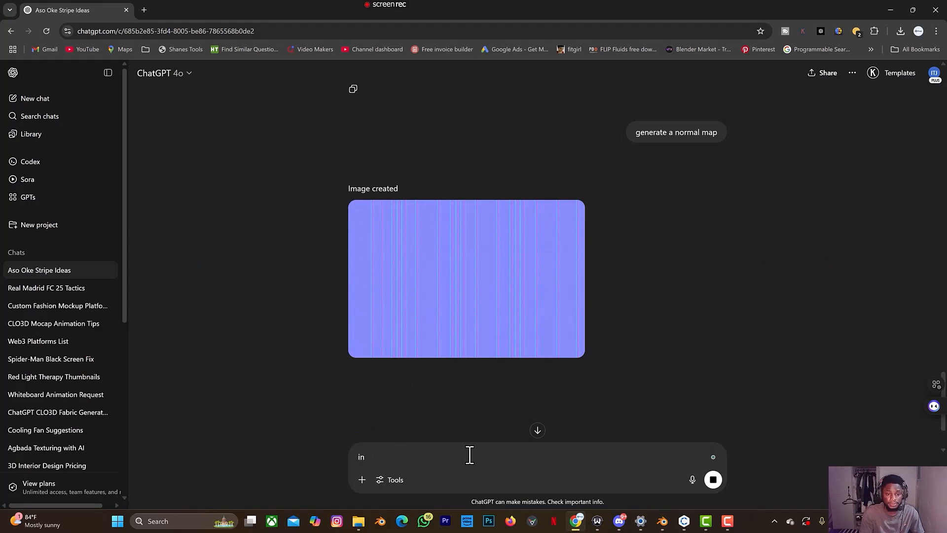
{"action": "type", "text": "ne"}
{"action": "type", "text": "embroi"}
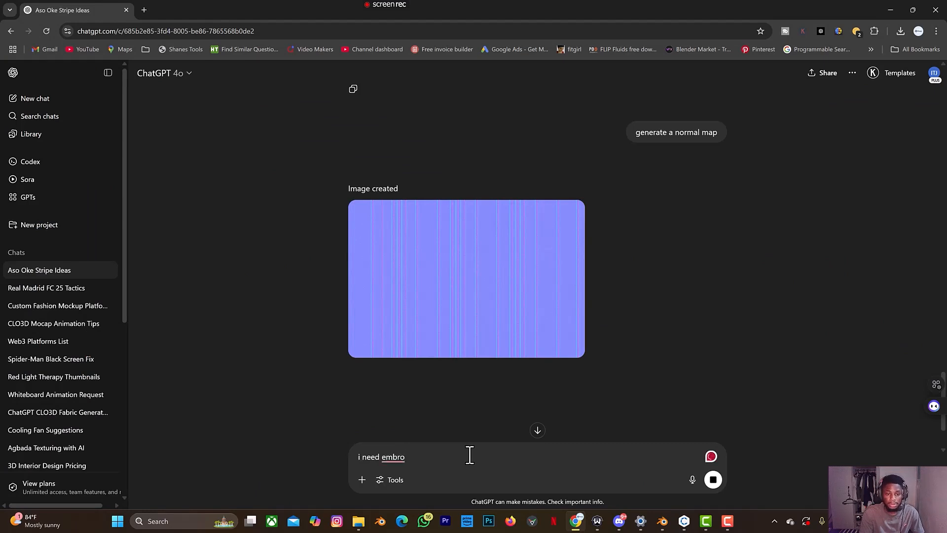
{"action": "type", "text": "der"}
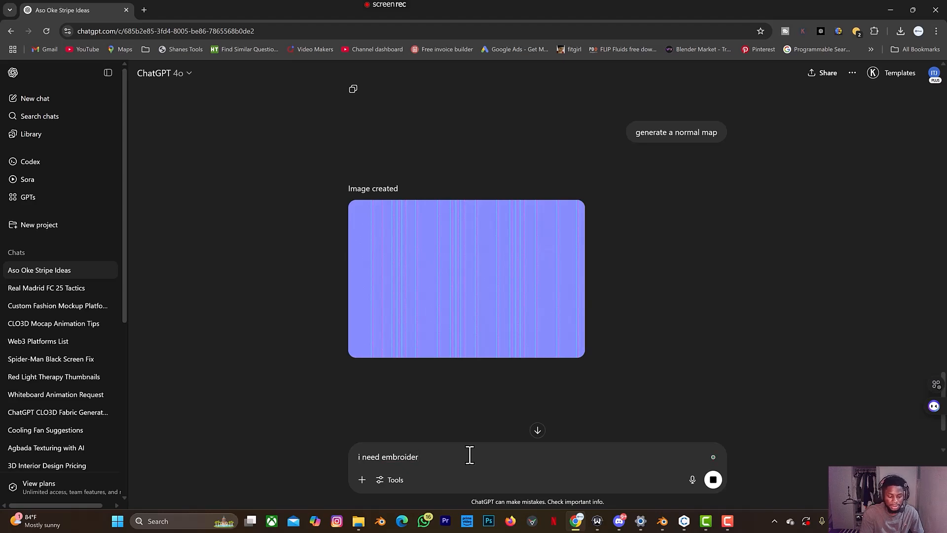
{"action": "type", "text": "y around my fila desi"}
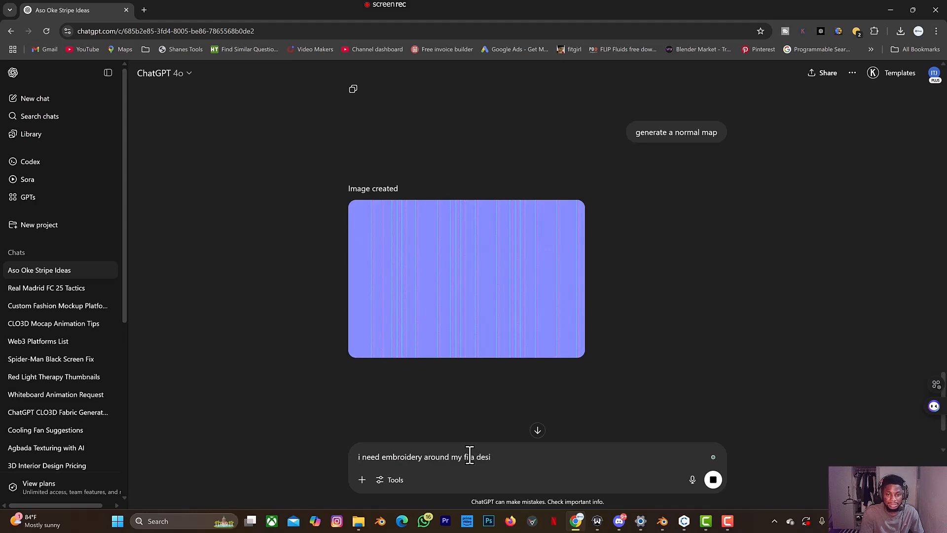
{"action": "type", "text": "gn on clo3"}
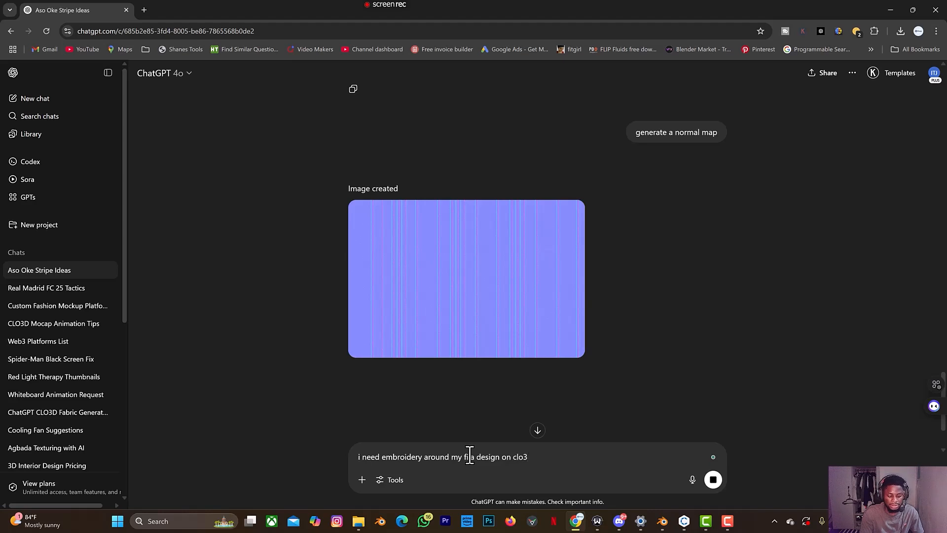
{"action": "type", "text": "d, can you g"}
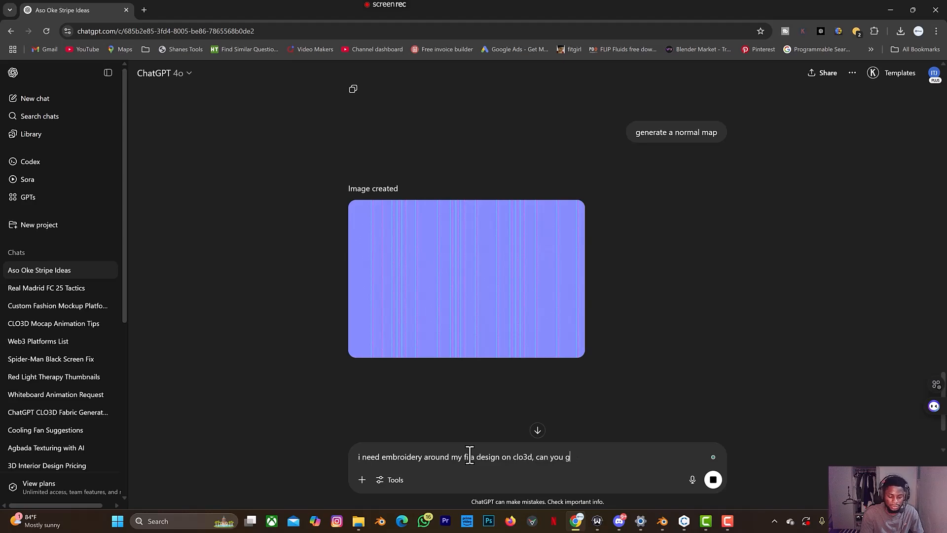
{"action": "type", "text": "hnerate"}
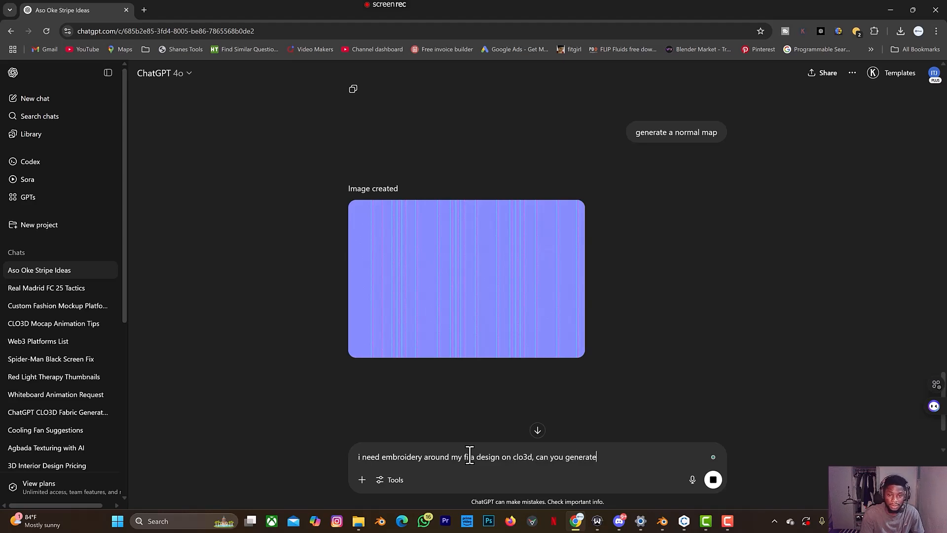
{"action": "key", "text": "BackSpace"}
{"action": "key", "text": "BackSpace"}
{"action": "key", "text": "BackSpace"}
{"action": "key", "text": "BackSpace"}
{"action": "key", "text": "BackSpace"}
{"action": "type", "text": "give m"}
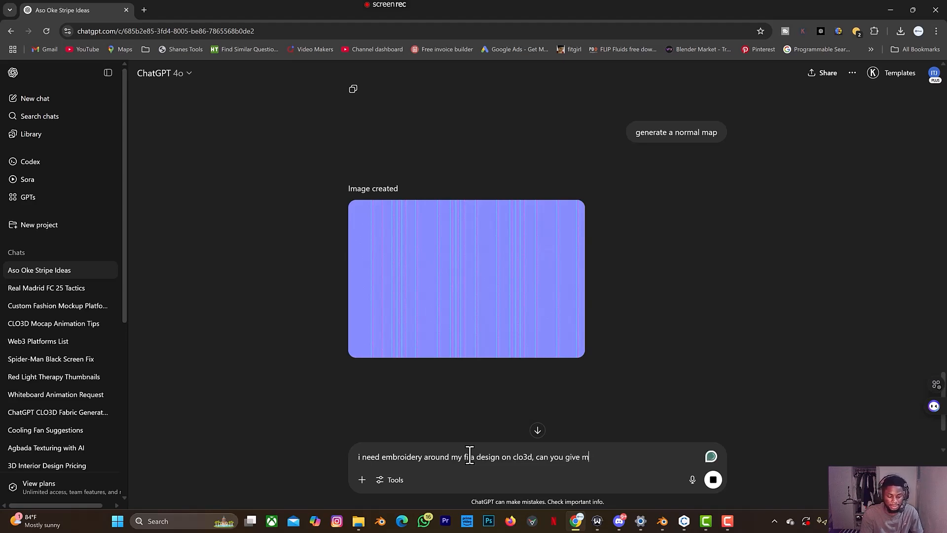
{"action": "type", "text": "e 5 idea"}
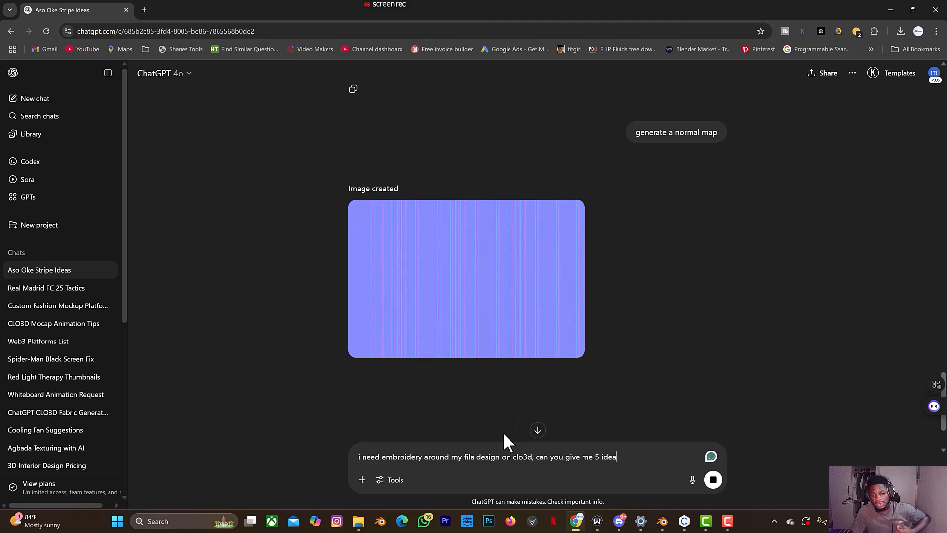
{"action": "key", "text": "Return"}
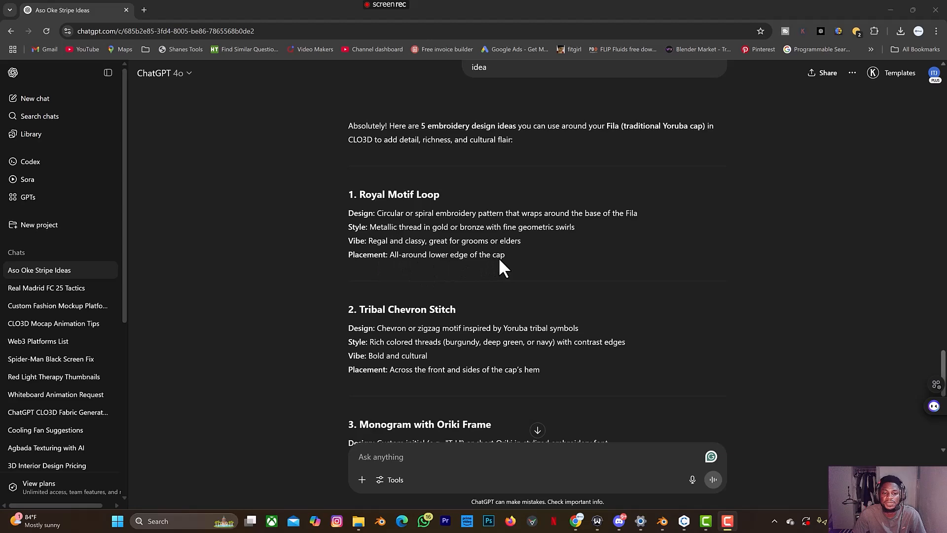
Check the cap in CLO, return to ChatGPT, and read through the suggested embroidery ideas
{"action": "left_click", "coordinate": [684, 521]}
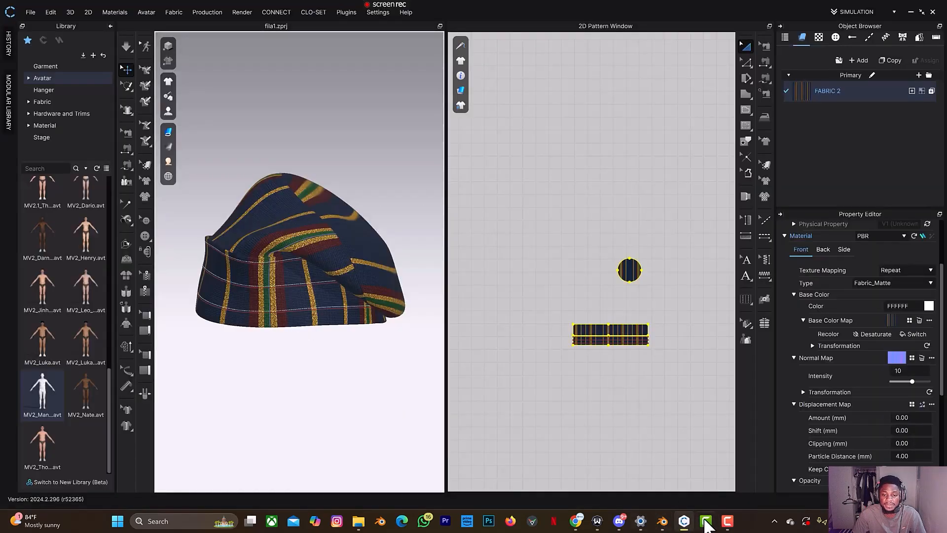
{"action": "left_click", "coordinate": [576, 520]}
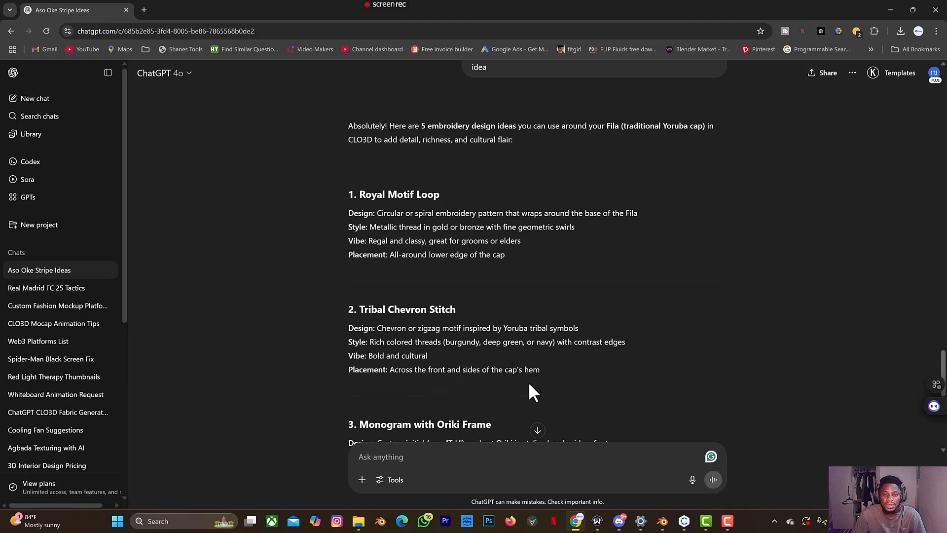
{"action": "scroll", "coordinate": [521, 375], "scroll_direction": "down", "scroll_amount": 1}
{"action": "scroll", "coordinate": [521, 383], "scroll_direction": "down", "scroll_amount": 3}
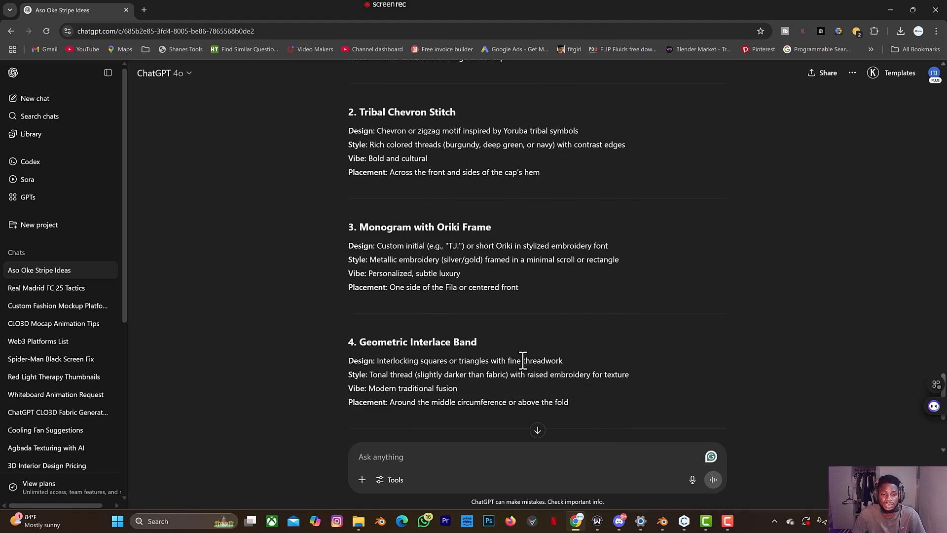
{"action": "scroll", "coordinate": [492, 310], "scroll_direction": "up", "scroll_amount": 4}
{"action": "scroll", "coordinate": [492, 316], "scroll_direction": "up", "scroll_amount": 3}
{"action": "scroll", "coordinate": [491, 321], "scroll_direction": "down", "scroll_amount": 1}
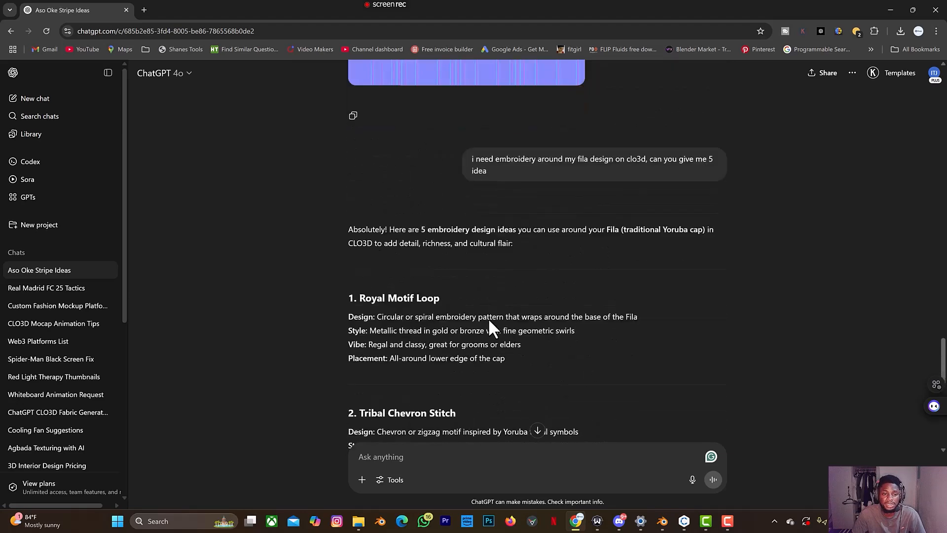
Answer the offer of a 4K embroidery texture file with the reply "yes for number 1"
{"action": "left_click", "coordinate": [386, 455]}
{"action": "type", "text": "ro"}
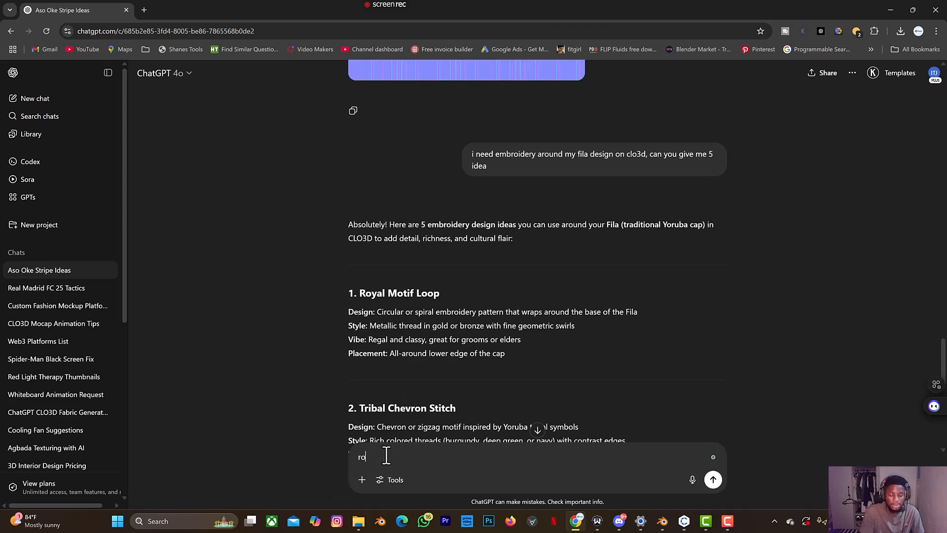
{"action": "key", "text": "BackSpace"}
{"action": "scroll", "coordinate": [485, 384], "scroll_direction": "down", "scroll_amount": 10}
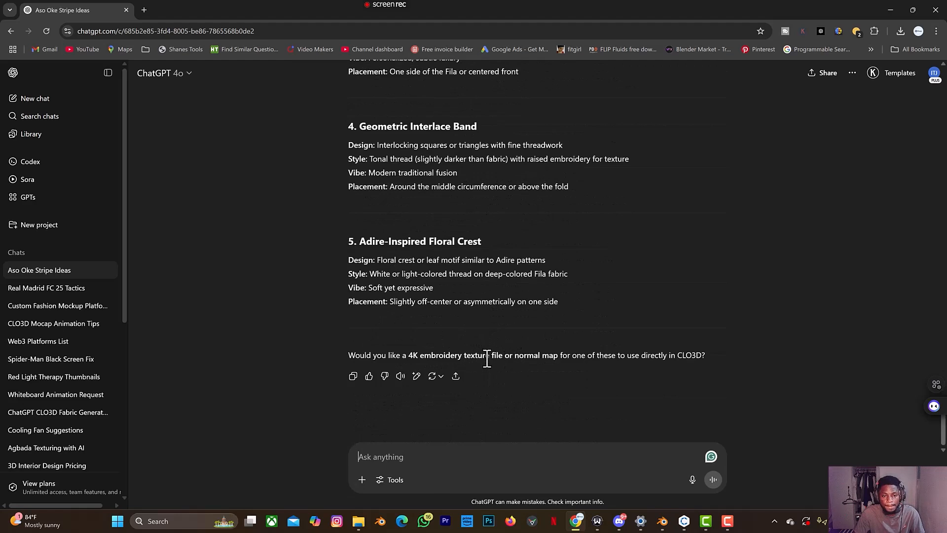
{"action": "type", "text": "yer"}
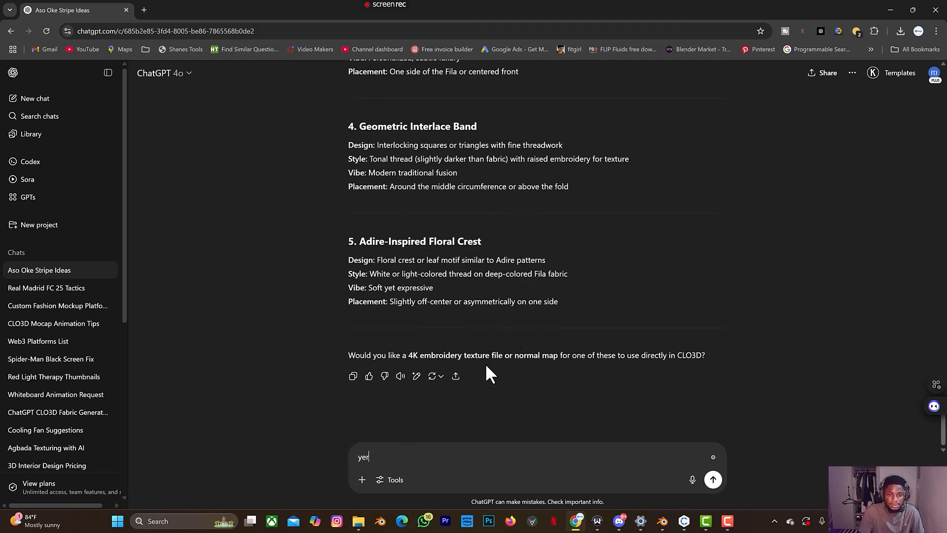
{"action": "type", "text": "s "}
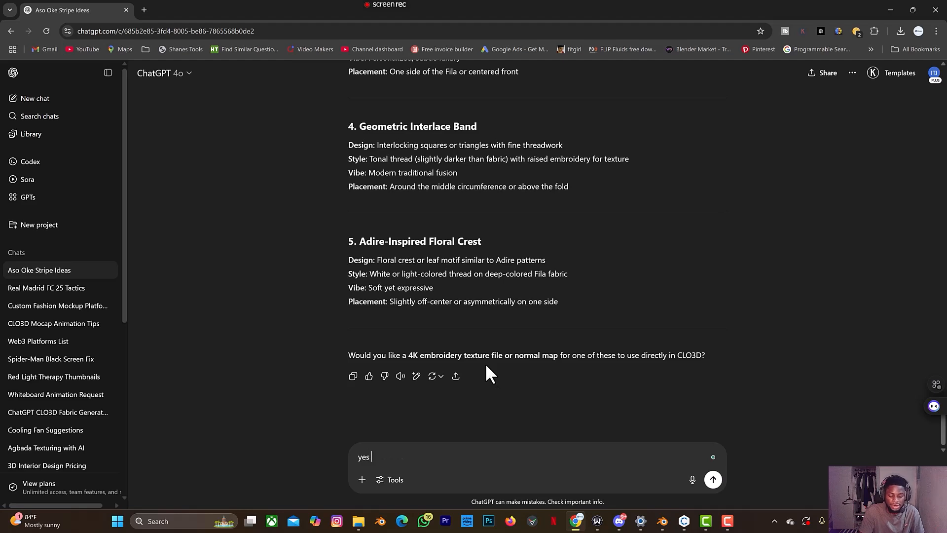
{"action": "type", "text": "for numve"}
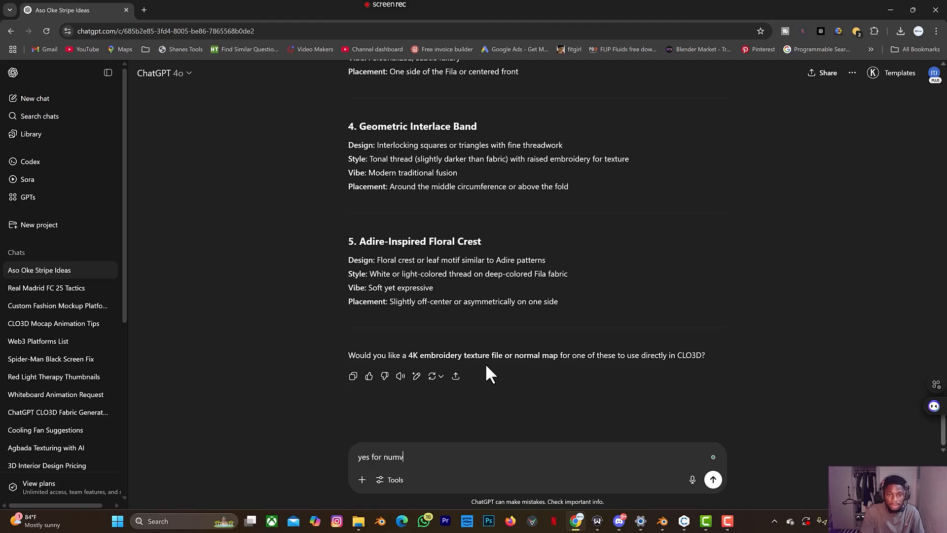
{"action": "key", "text": "BackSpace"}
{"action": "key", "text": "BackSpace"}
{"action": "type", "text": "be"}
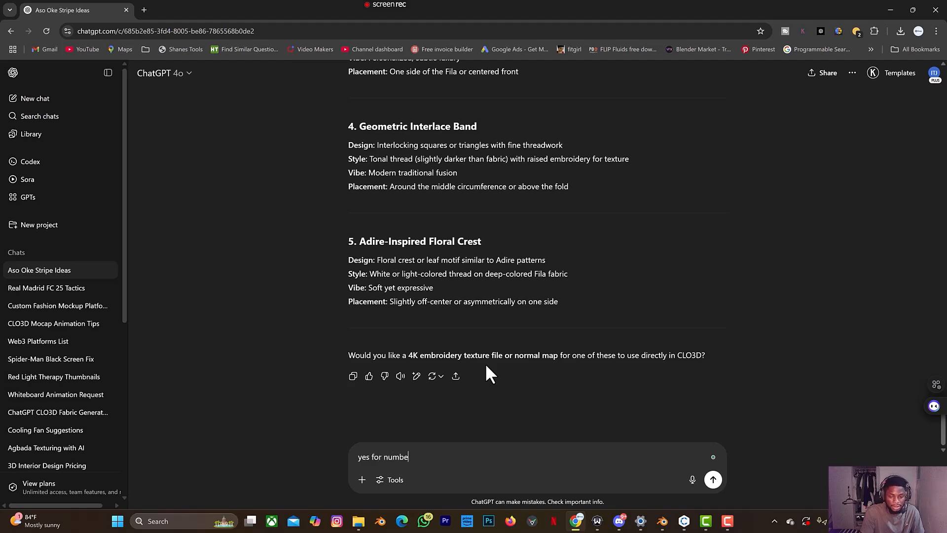
{"action": "type", "text": "r 1"}
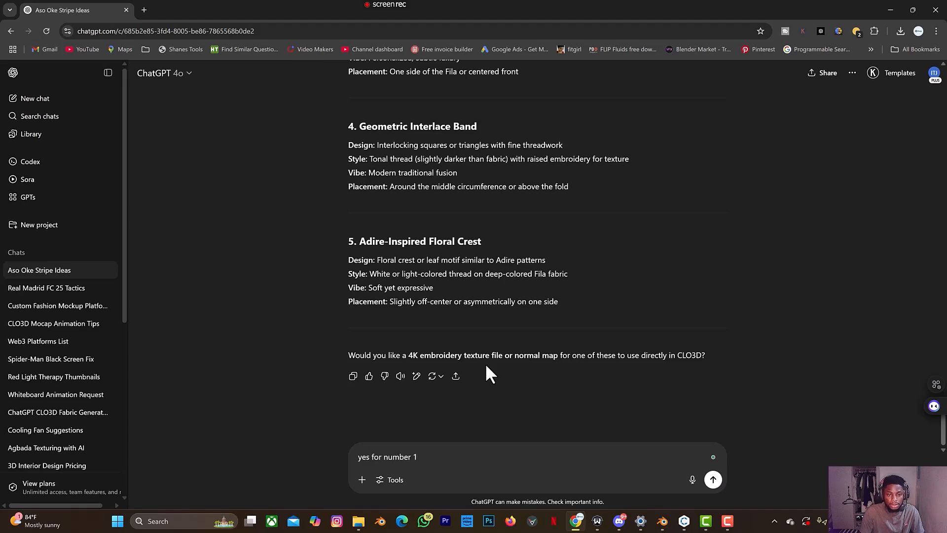
{"action": "key", "text": "Return"}
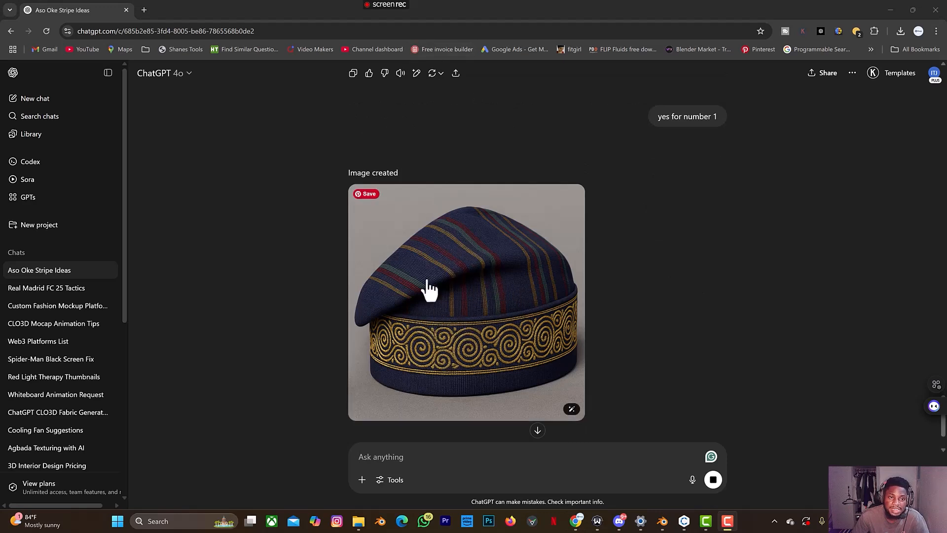
Replace the "yes for number 1" message with "4k embroidery texture file in a transparent background" and resend it
{"action": "scroll", "coordinate": [662, 197], "scroll_direction": "up", "scroll_amount": 1}
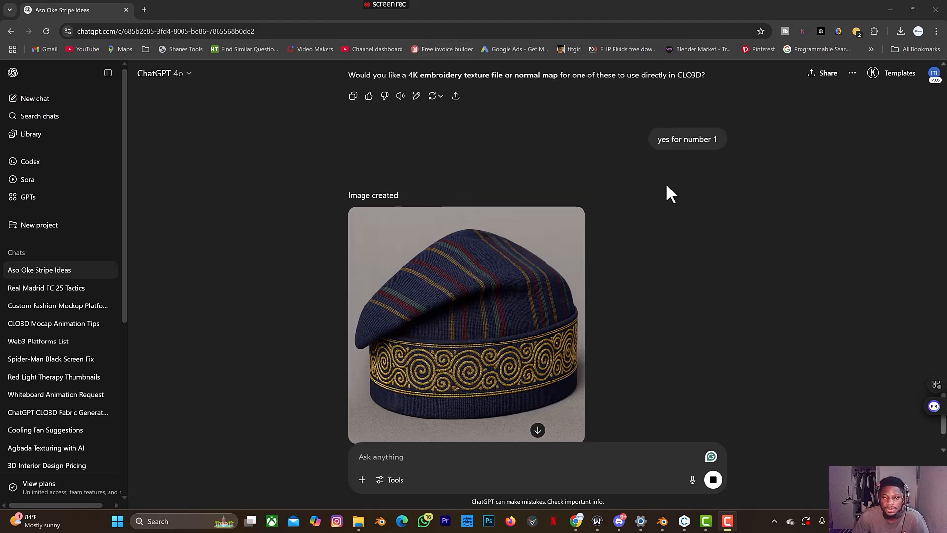
{"action": "left_click", "coordinate": [719, 187]}
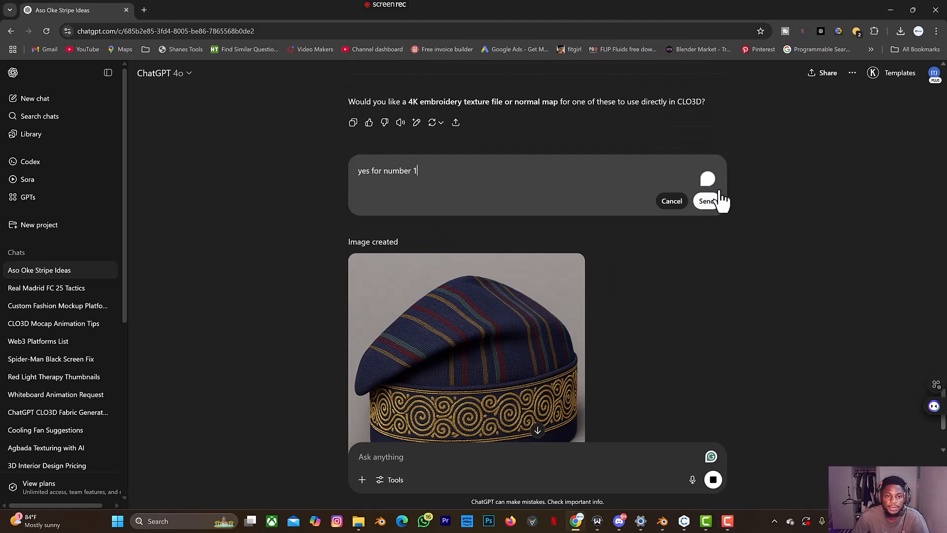
{"action": "double_click", "coordinate": [439, 175]}
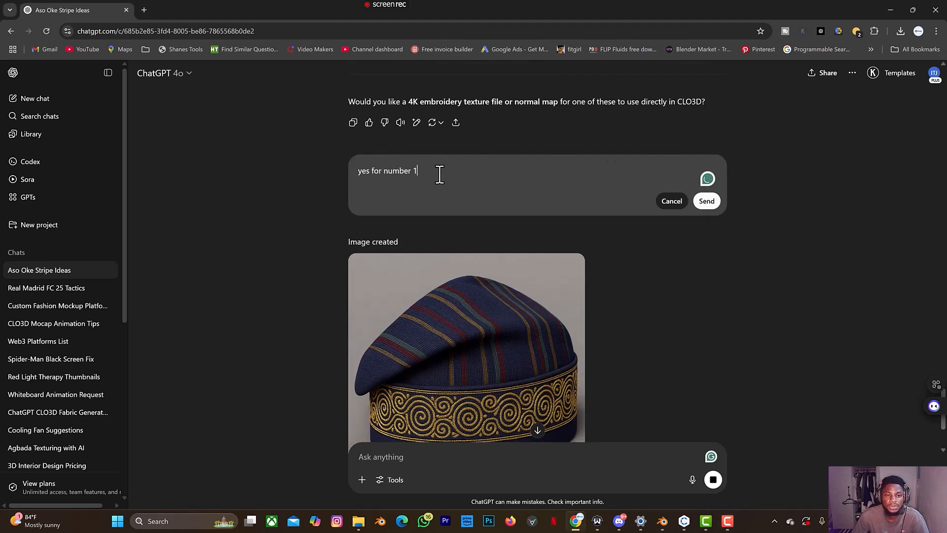
{"action": "type", "text": "4k embroidey"}
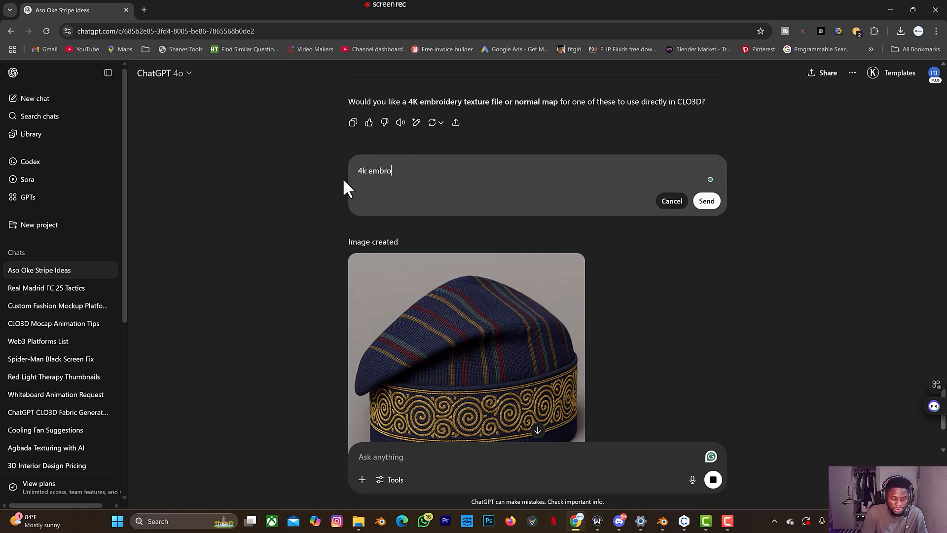
{"action": "key", "text": "BackSpace"}
{"action": "key", "text": "BackSpace"}
{"action": "key", "text": "BackSpace"}
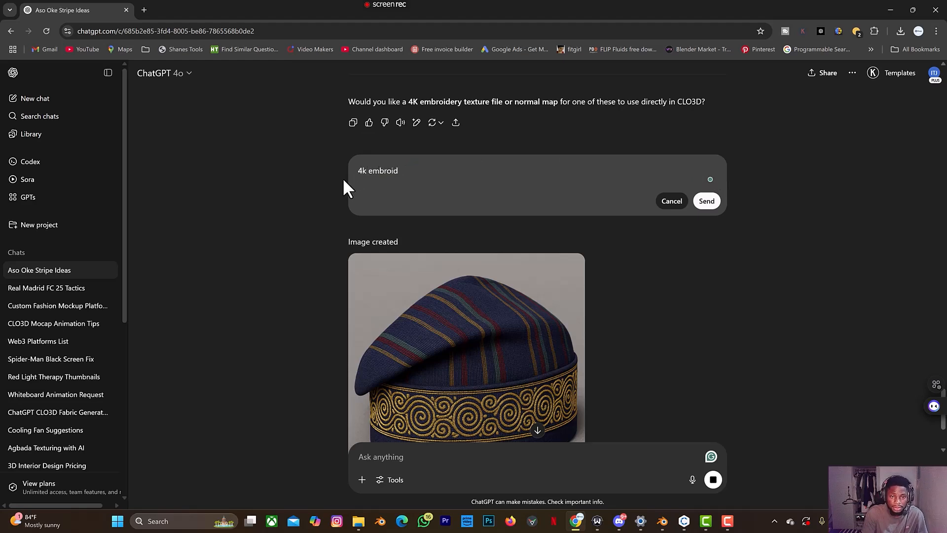
{"action": "type", "text": "ery texture file in a transpare"}
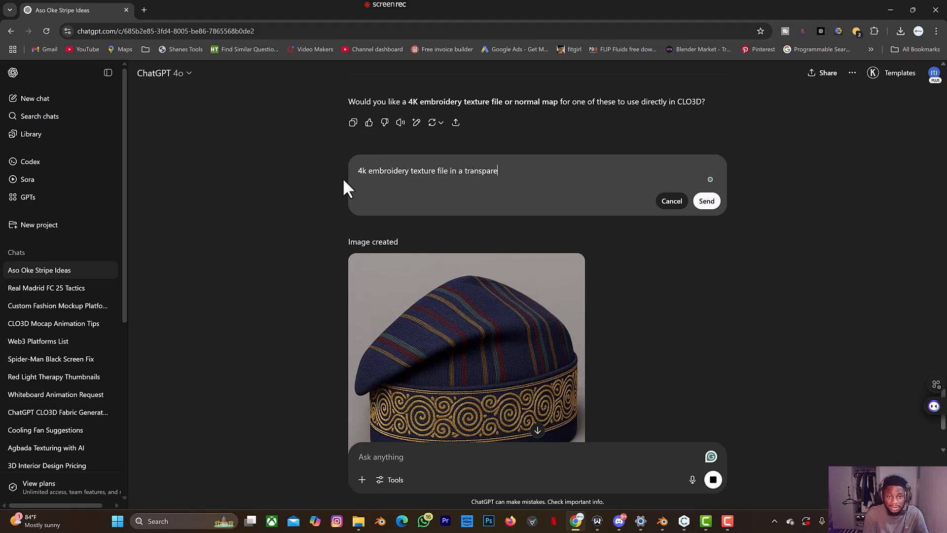
{"action": "type", "text": "nt background"}
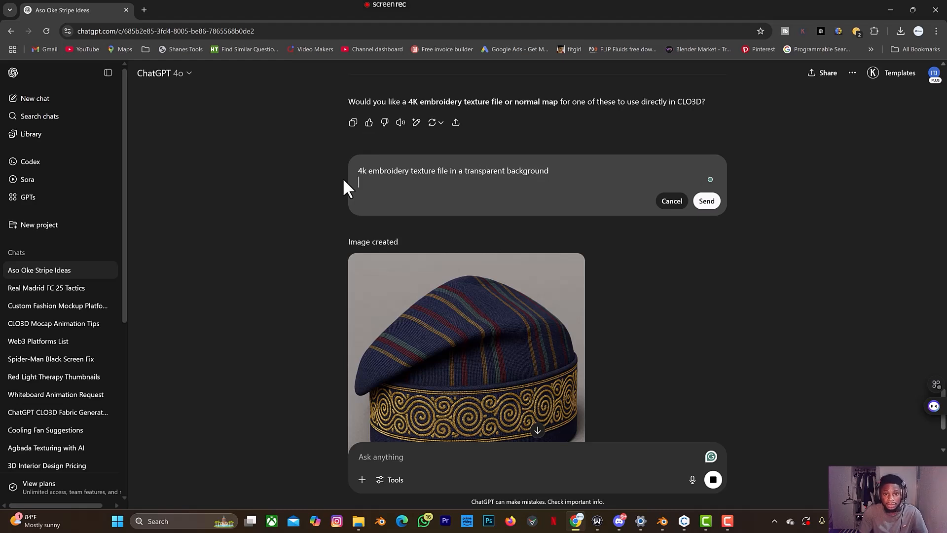
{"action": "left_click", "coordinate": [706, 201]}
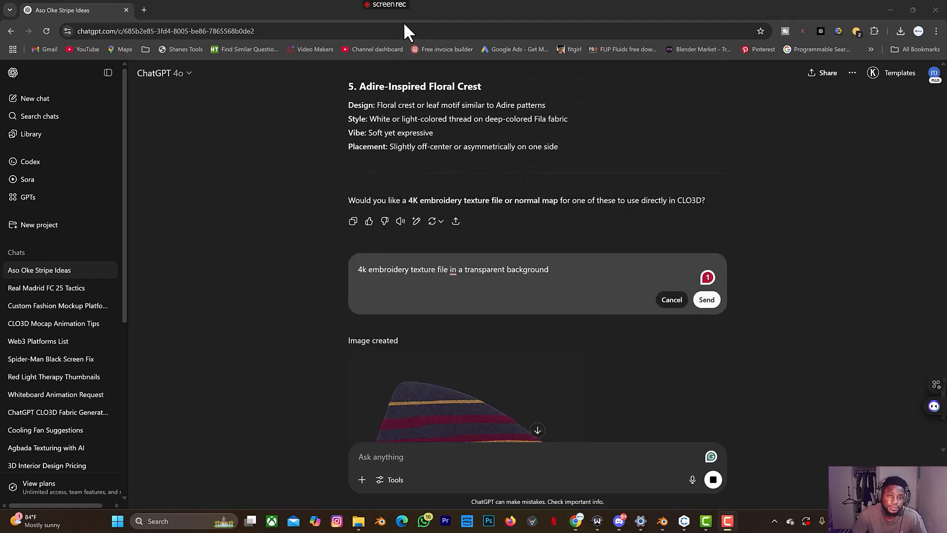
Examine the generated gold embroidery textures at full size, checking the side edges of the original and the loop-corrected version
{"action": "scroll", "coordinate": [554, 232], "scroll_direction": "down", "scroll_amount": 3}
{"action": "scroll", "coordinate": [556, 241], "scroll_direction": "down", "scroll_amount": 1}
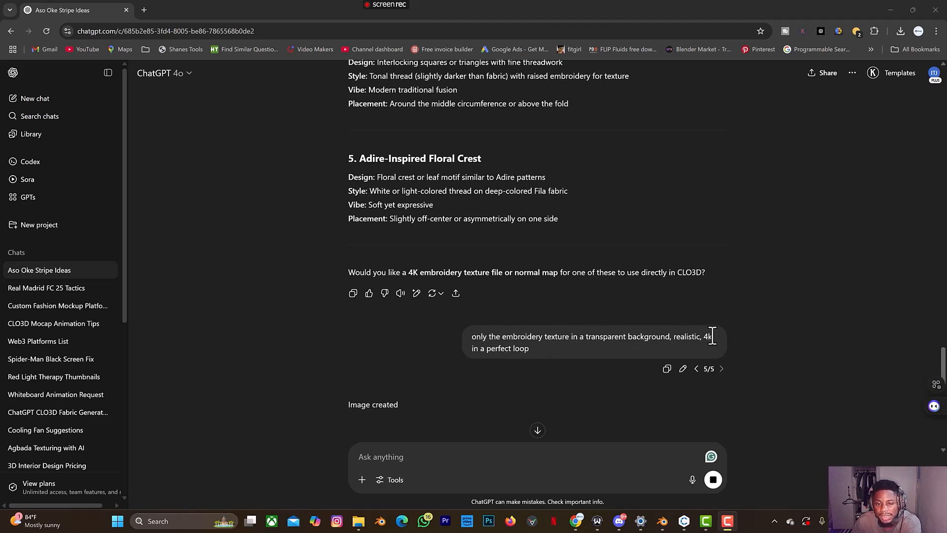
{"action": "scroll", "coordinate": [503, 347], "scroll_direction": "down", "scroll_amount": 3}
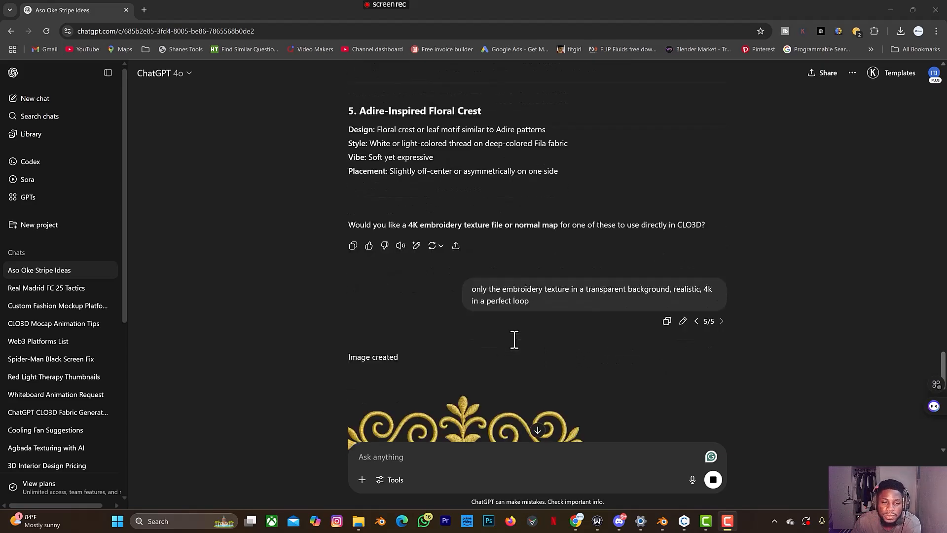
{"action": "left_click", "coordinate": [488, 368]}
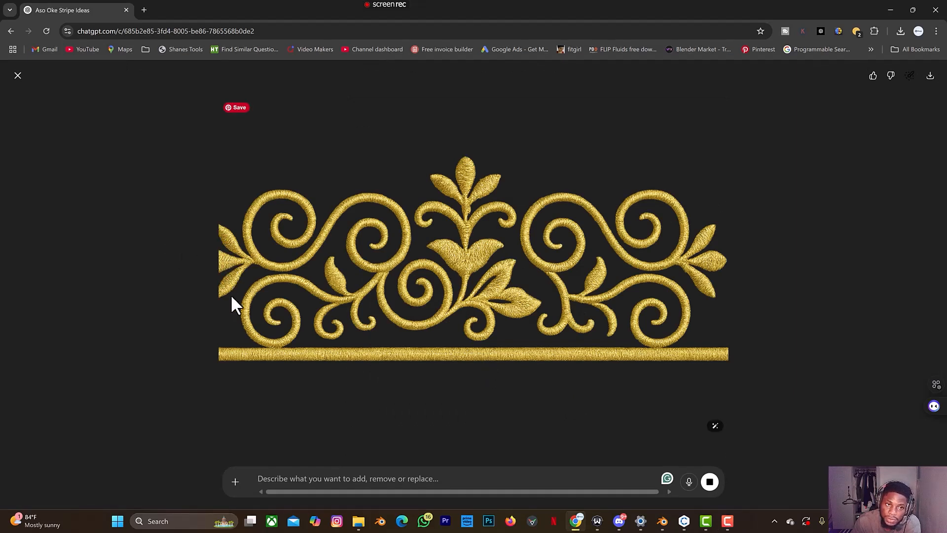
{"action": "left_click", "coordinate": [18, 76]}
{"action": "scroll", "coordinate": [481, 323], "scroll_direction": "down", "scroll_amount": 3}
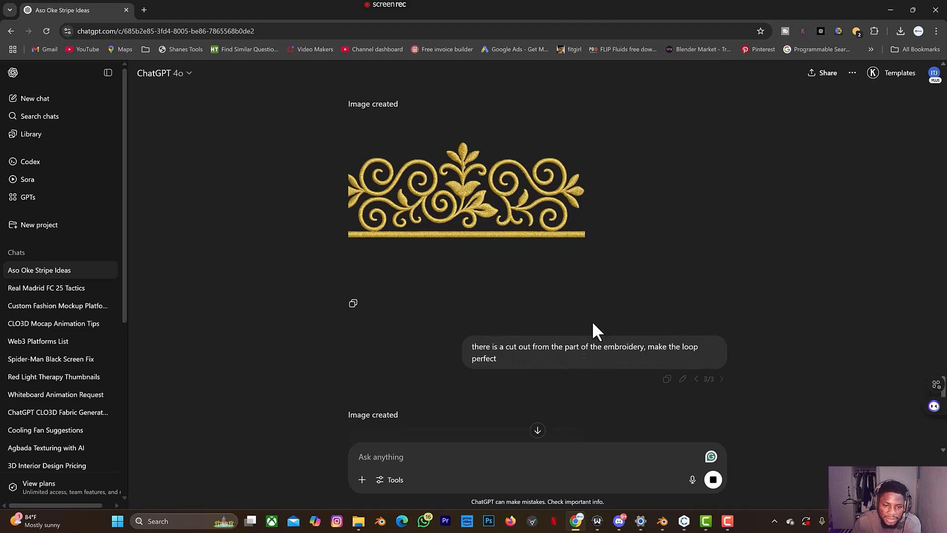
{"action": "scroll", "coordinate": [591, 325], "scroll_direction": "down", "scroll_amount": 3}
{"action": "left_click", "coordinate": [521, 329]}
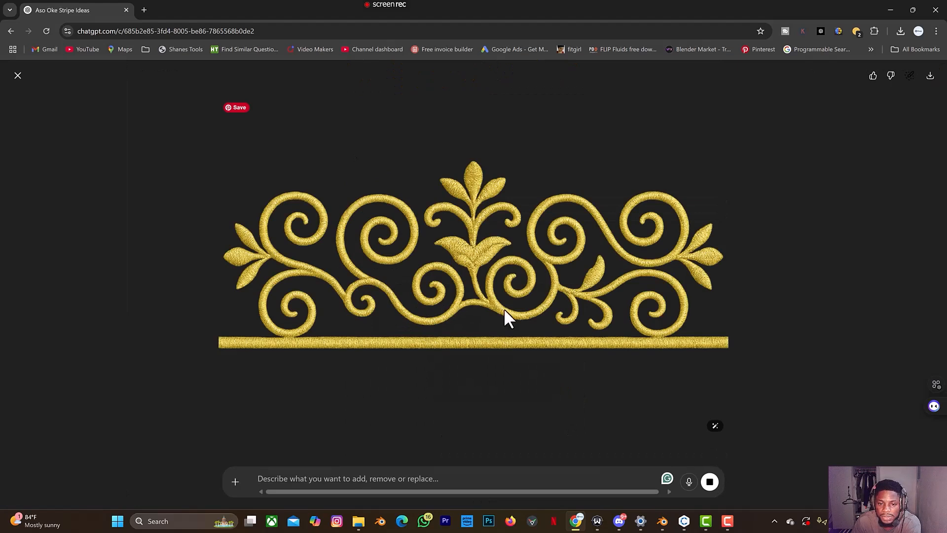
{"action": "left_click", "coordinate": [16, 76]}
Check the cap's material maps in CLO, then return to ChatGPT and send the prompt "generate a displacement map"
{"action": "type", "text": "generate"}
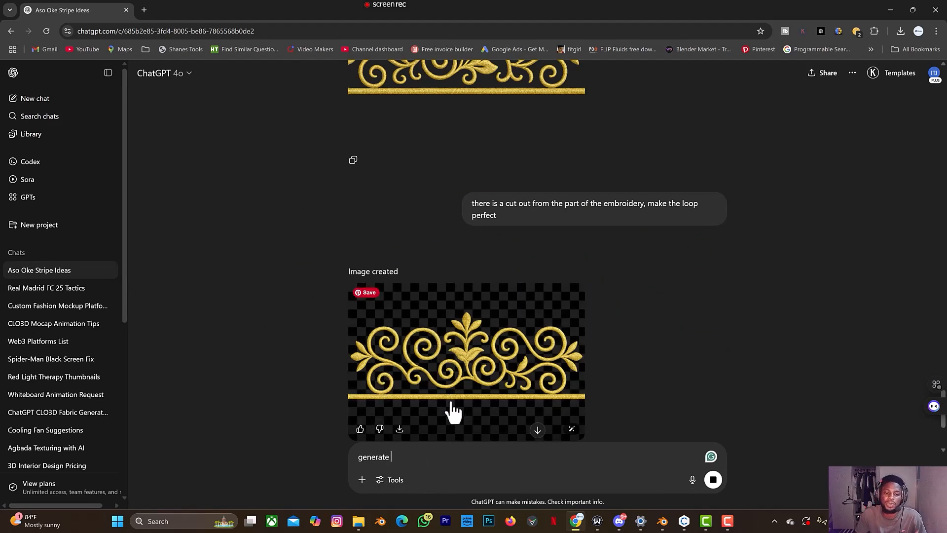
{"action": "left_click", "coordinate": [683, 521]}
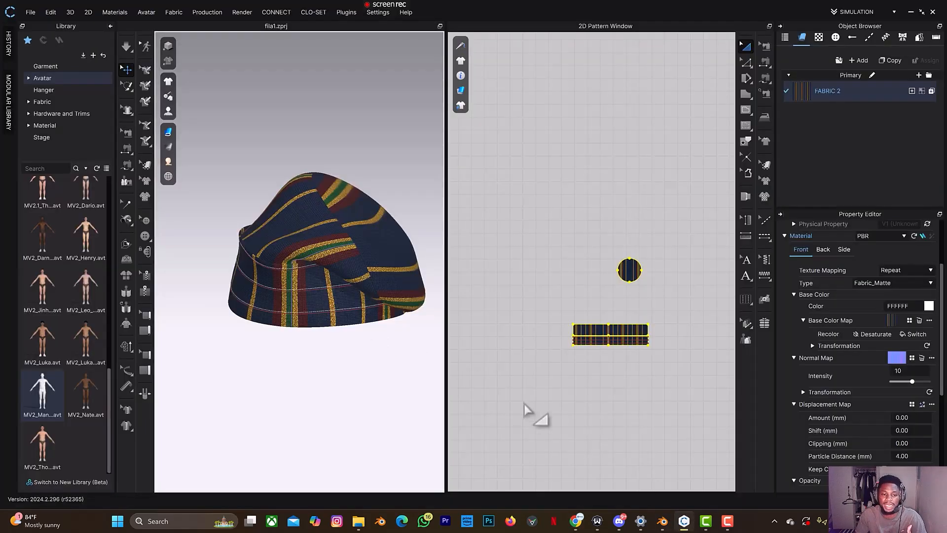
{"action": "mouse_move", "coordinate": [662, 527]}
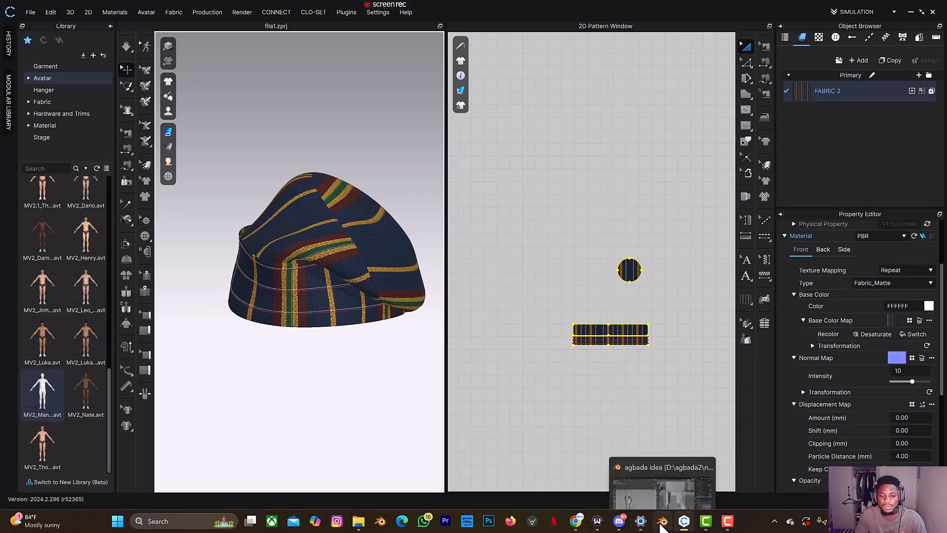
{"action": "left_click", "coordinate": [576, 521]}
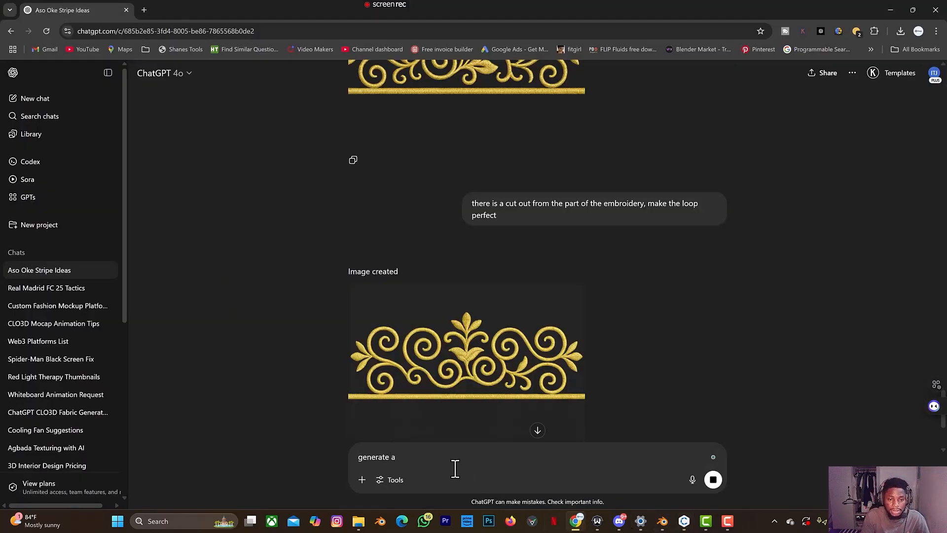
{"action": "type", "text": "displacement map"}
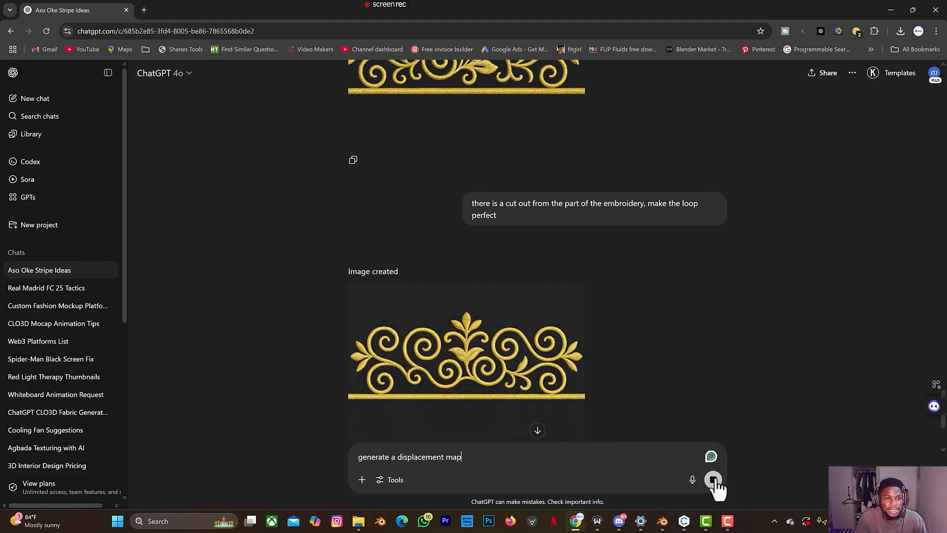
{"action": "left_click", "coordinate": [45, 31]}
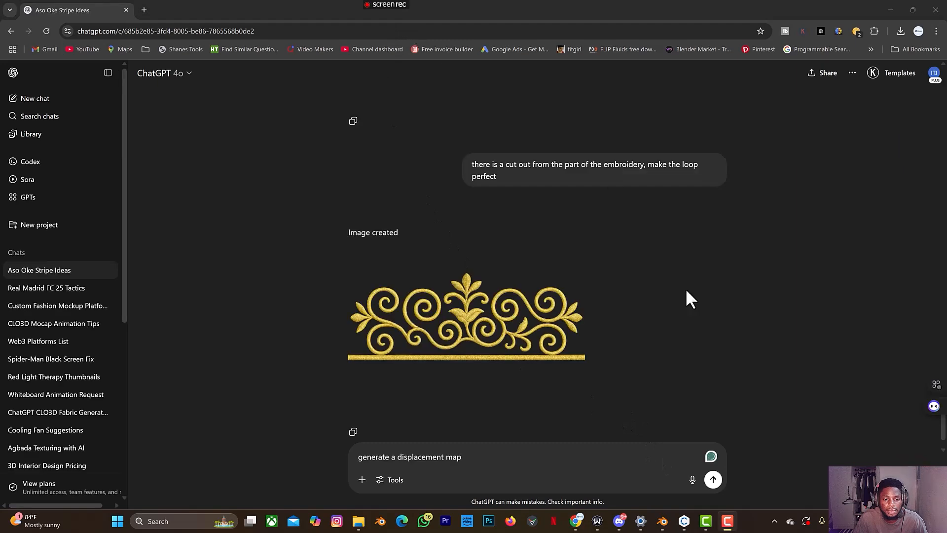
{"action": "left_click", "coordinate": [714, 481]}
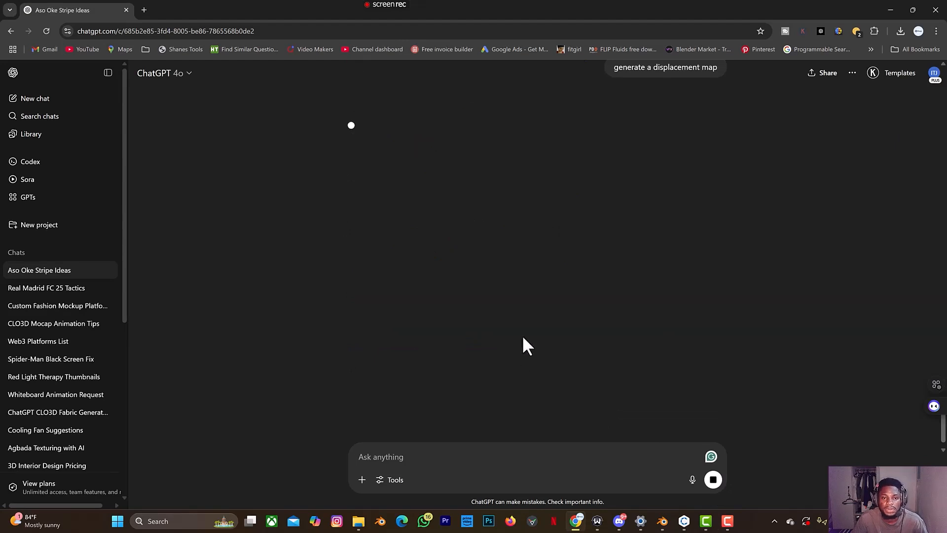
Download the loop-corrected gold embroidery image and the displacement map PNG from the chat
{"action": "scroll", "coordinate": [502, 214], "scroll_direction": "up", "scroll_amount": 5}
{"action": "left_click", "coordinate": [506, 211]}
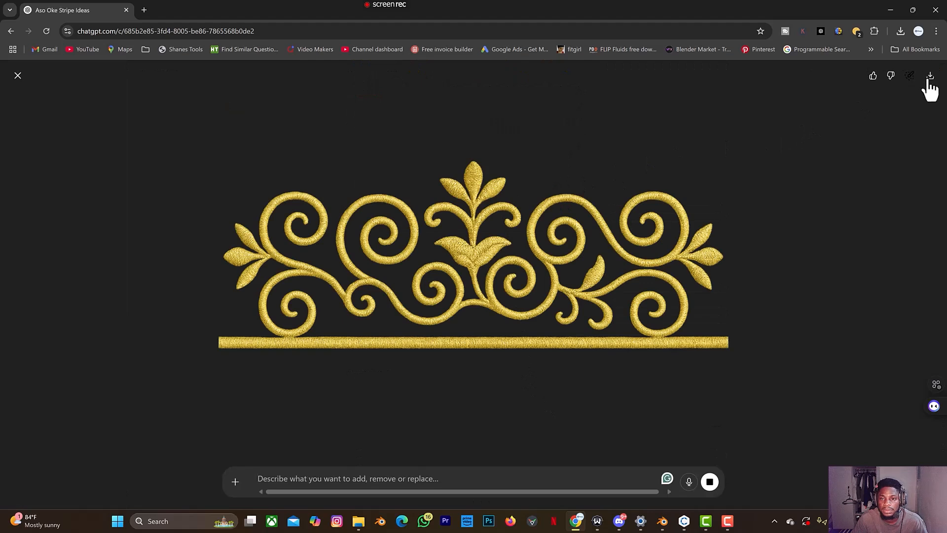
{"action": "left_click", "coordinate": [930, 78]}
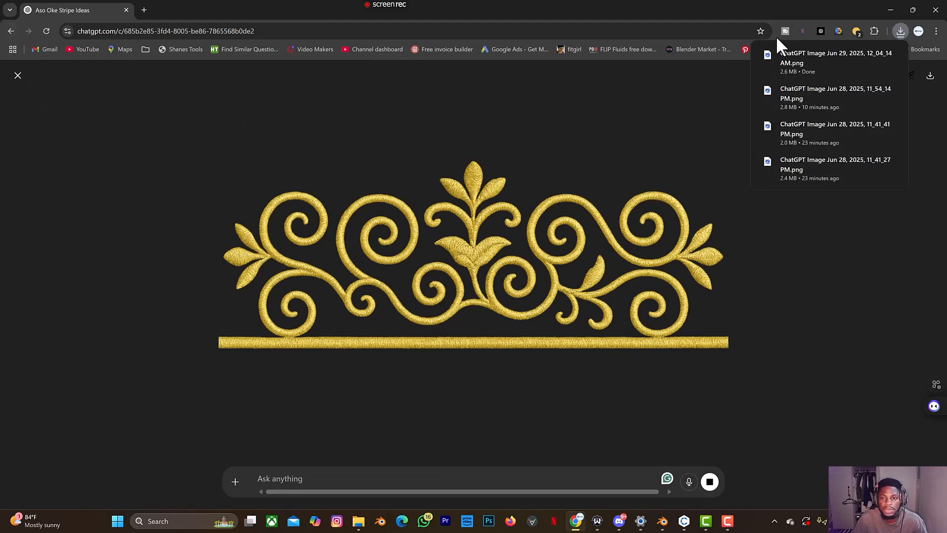
{"action": "left_click", "coordinate": [18, 76]}
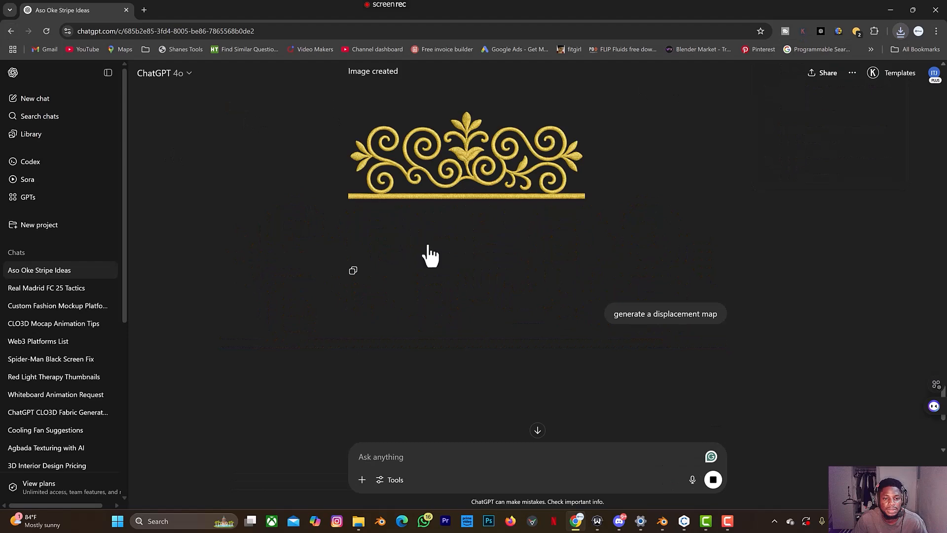
{"action": "scroll", "coordinate": [537, 365], "scroll_direction": "down", "scroll_amount": 2}
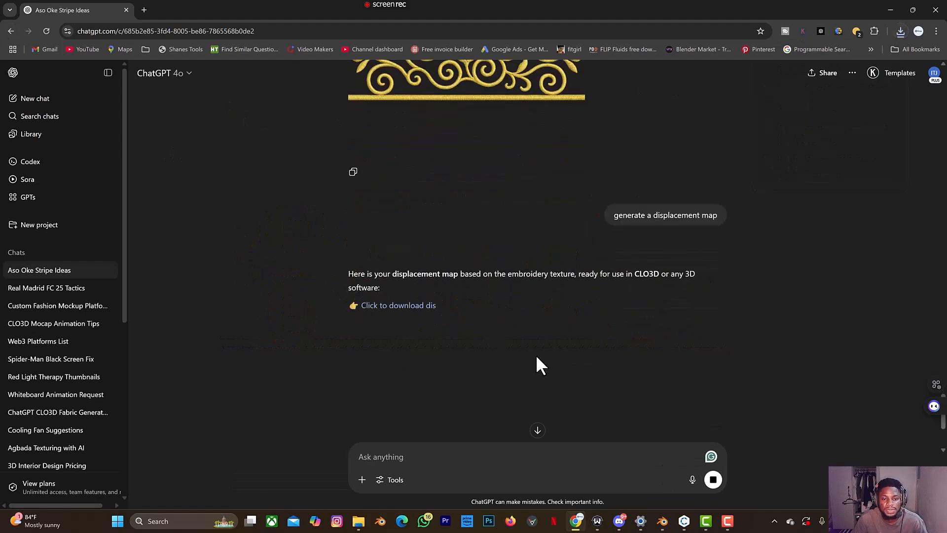
{"action": "left_click", "coordinate": [470, 307]}
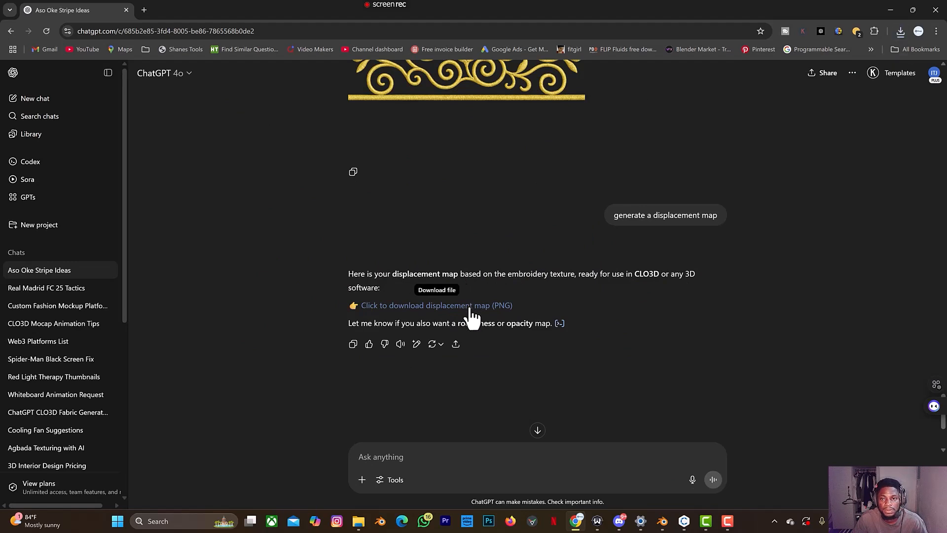
Switch to CLO and load the ChatGPT Image Jun 29, 2025, 12_04_14 AM embroidery file from Downloads as a graphic
{"action": "left_click", "coordinate": [684, 526]}
{"action": "scroll", "coordinate": [630, 355], "scroll_direction": "up", "scroll_amount": 5}
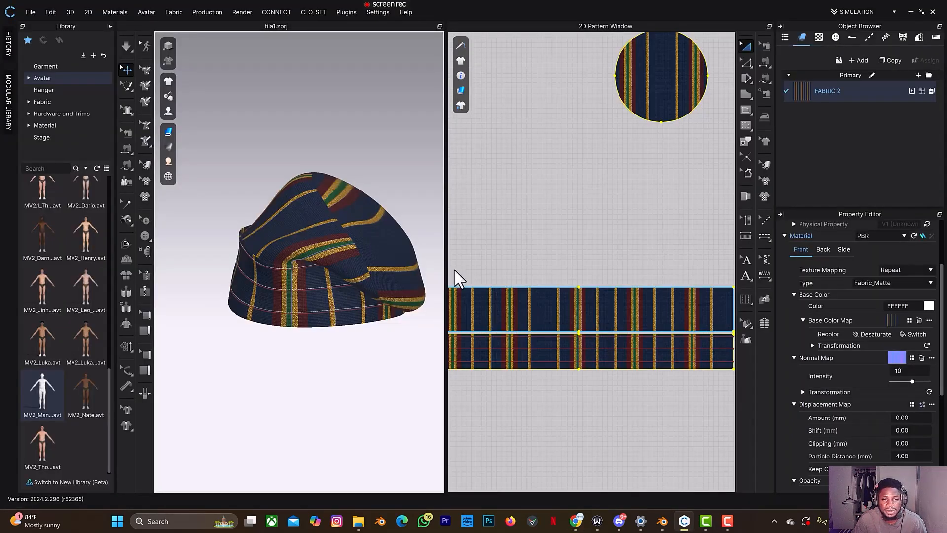
{"action": "scroll", "coordinate": [598, 338], "scroll_direction": "up", "scroll_amount": 5}
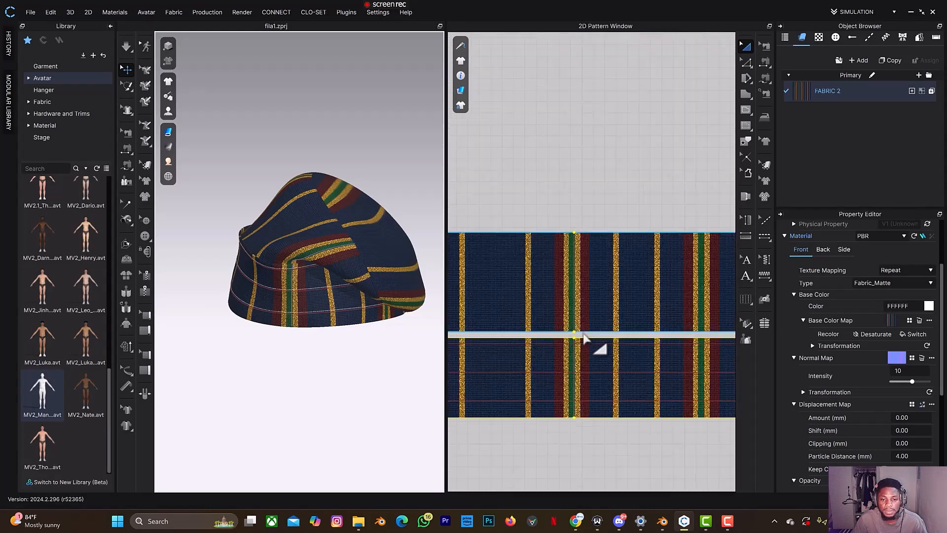
{"action": "scroll", "coordinate": [595, 396], "scroll_direction": "down", "scroll_amount": 3}
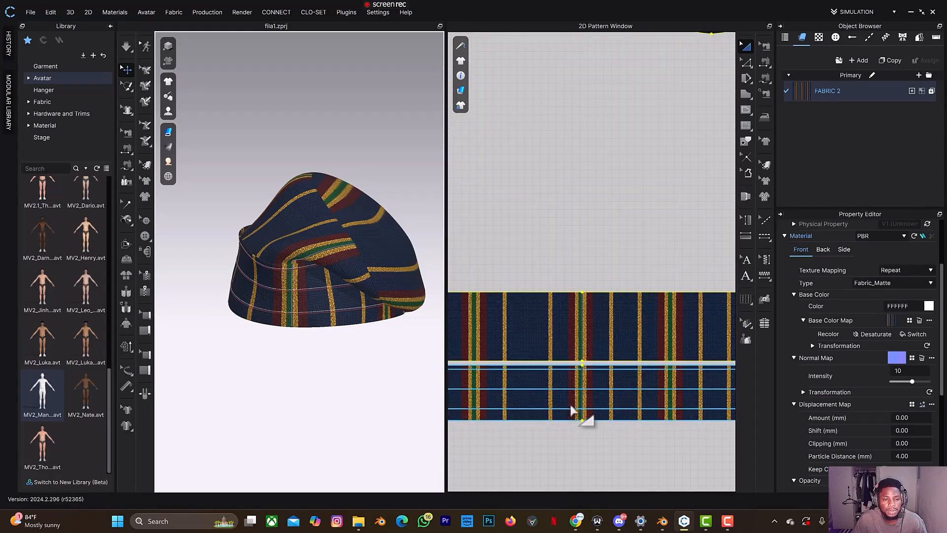
{"action": "left_click", "coordinate": [764, 197]}
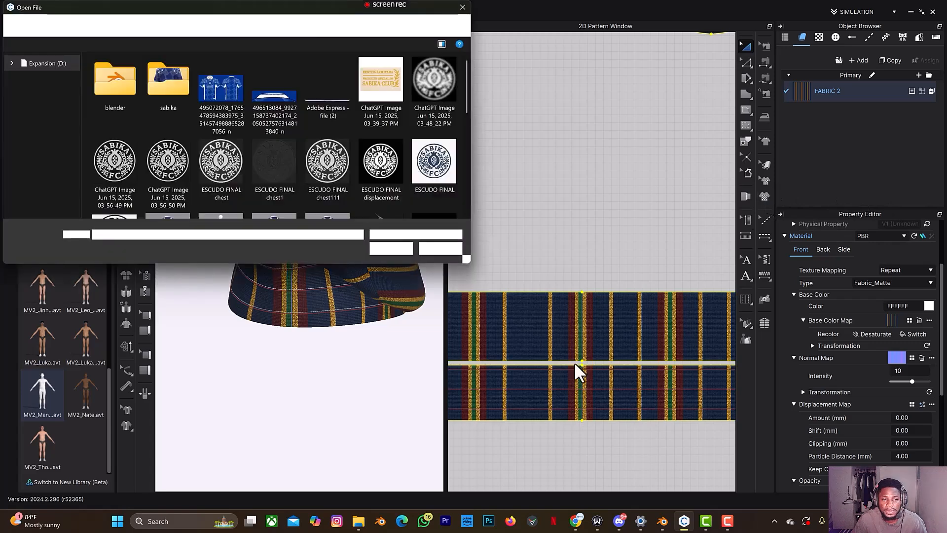
{"action": "scroll", "coordinate": [42, 158], "scroll_direction": "up", "scroll_amount": 3}
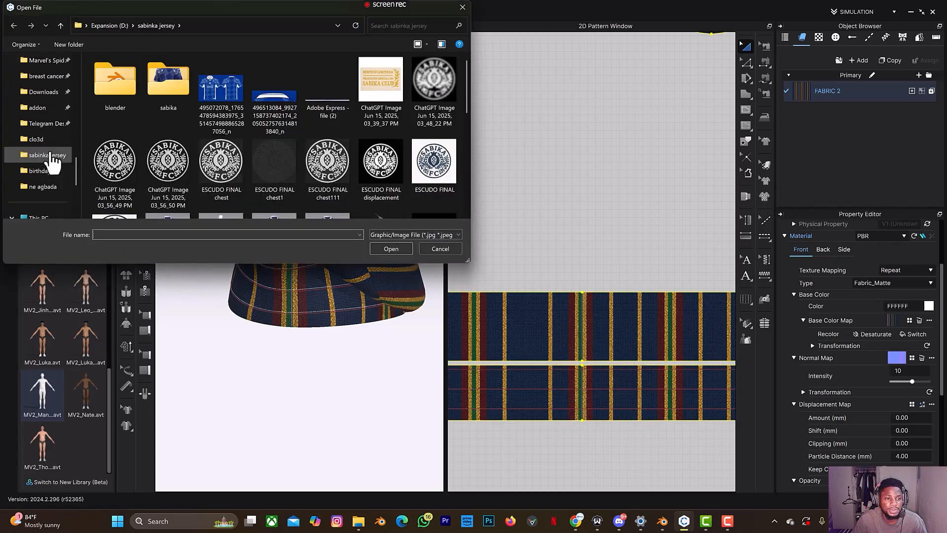
{"action": "scroll", "coordinate": [45, 137], "scroll_direction": "up", "scroll_amount": 5}
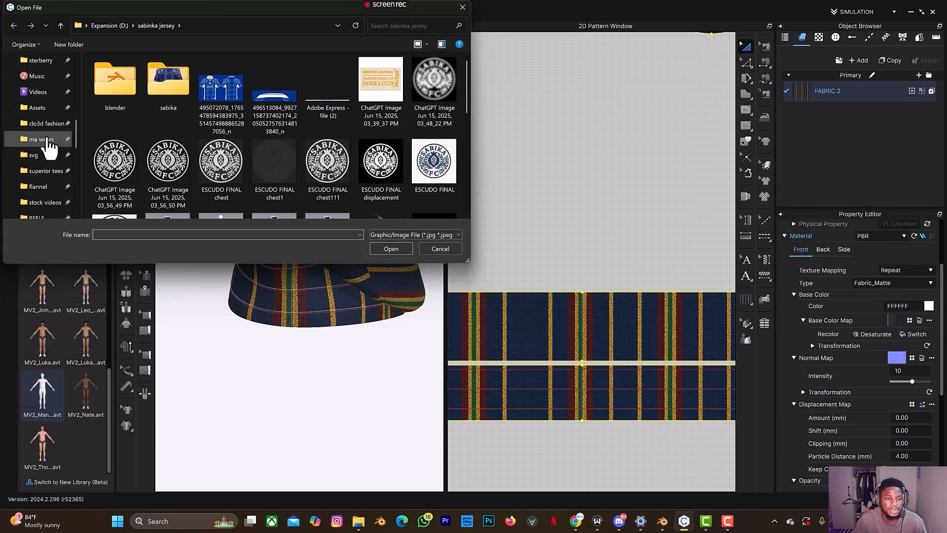
{"action": "left_click", "coordinate": [44, 107]}
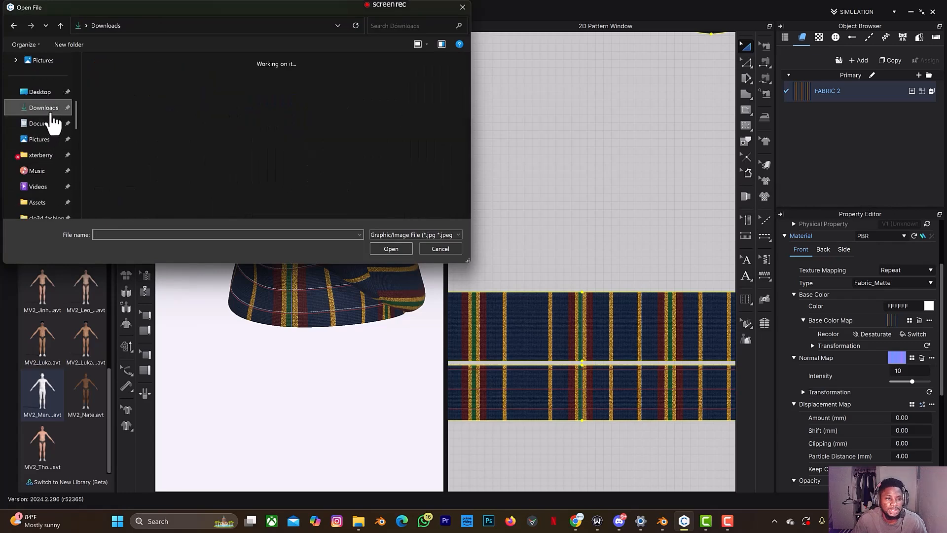
{"action": "left_click", "coordinate": [155, 96]}
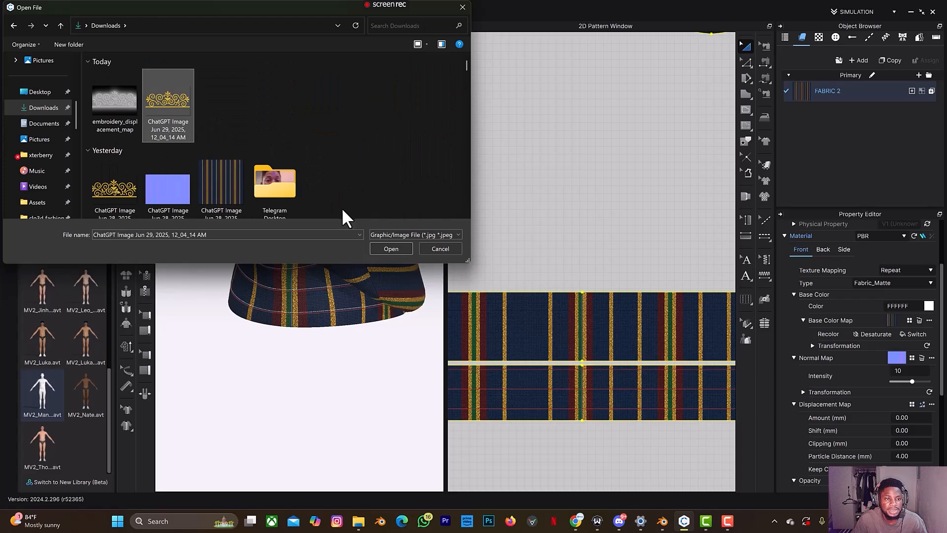
{"action": "left_click", "coordinate": [390, 249]}
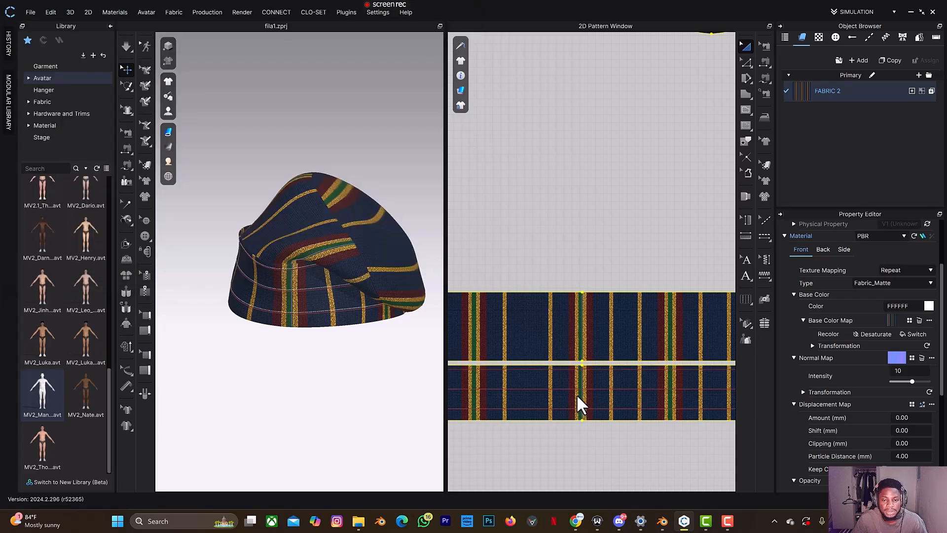
Place the embroidery graphic near the middle of the cap's lower band pattern with a width of 200 mm
{"action": "scroll", "coordinate": [576, 395], "scroll_direction": "down", "scroll_amount": 2}
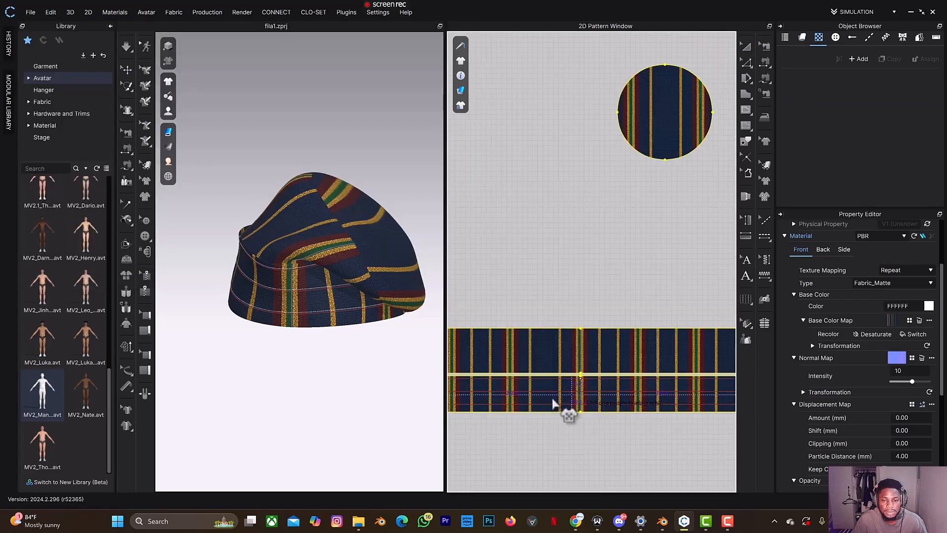
{"action": "left_click", "coordinate": [580, 400]}
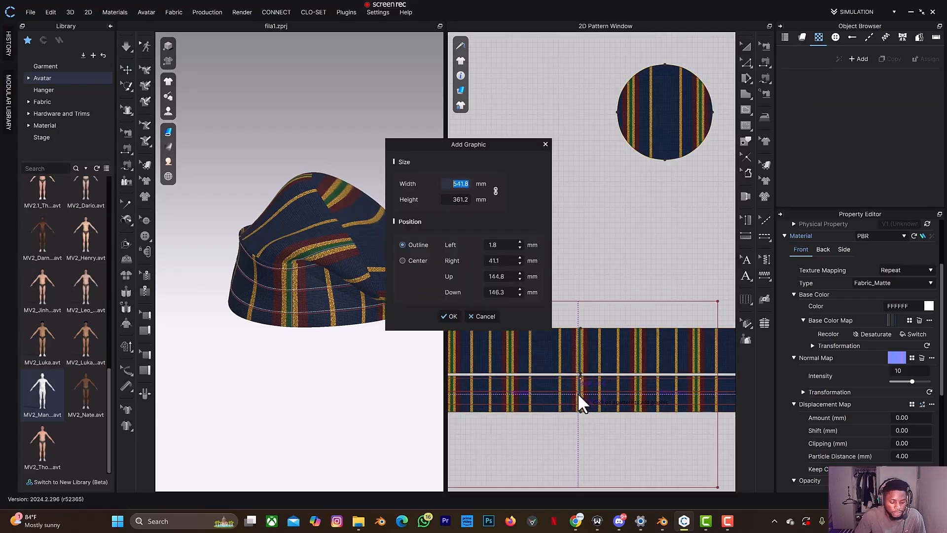
{"action": "type", "text": "200"}
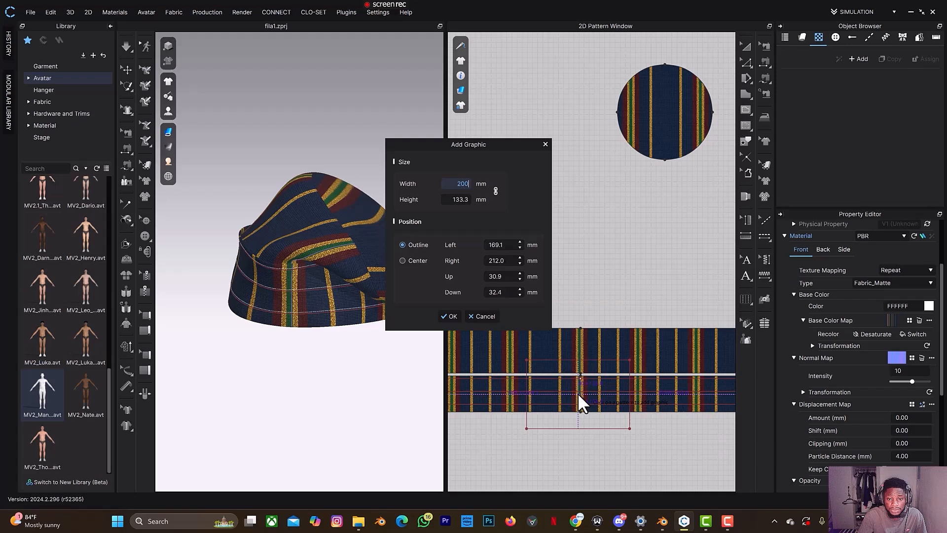
{"action": "left_click", "coordinate": [447, 314]}
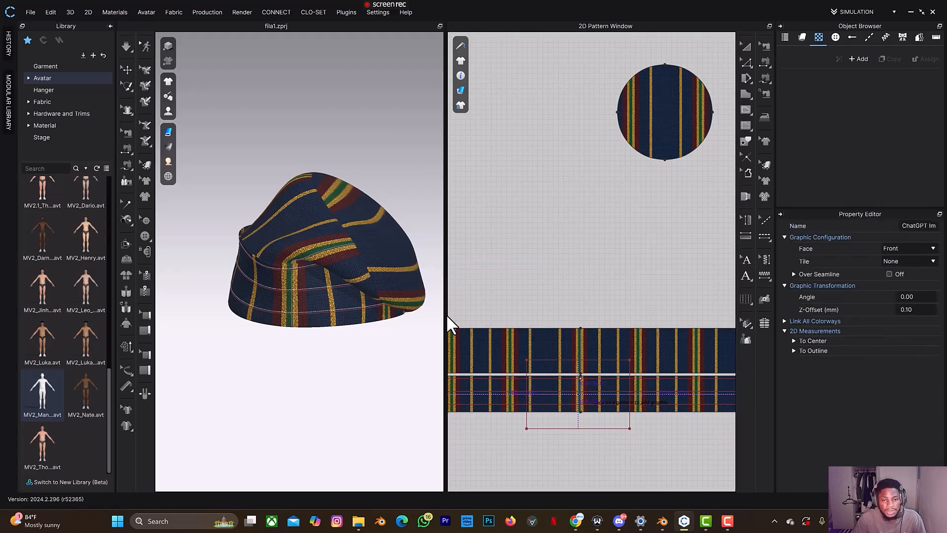
Scale the embroidery graphic down to about 111 mm high and position its motif and gold baseline inside the lower band
{"action": "left_click", "coordinate": [597, 379]}
{"action": "right_click_drag", "start_coordinate": [297, 286], "coordinate": [694, 424]}
{"action": "scroll", "coordinate": [634, 419], "scroll_direction": "up", "scroll_amount": 5}
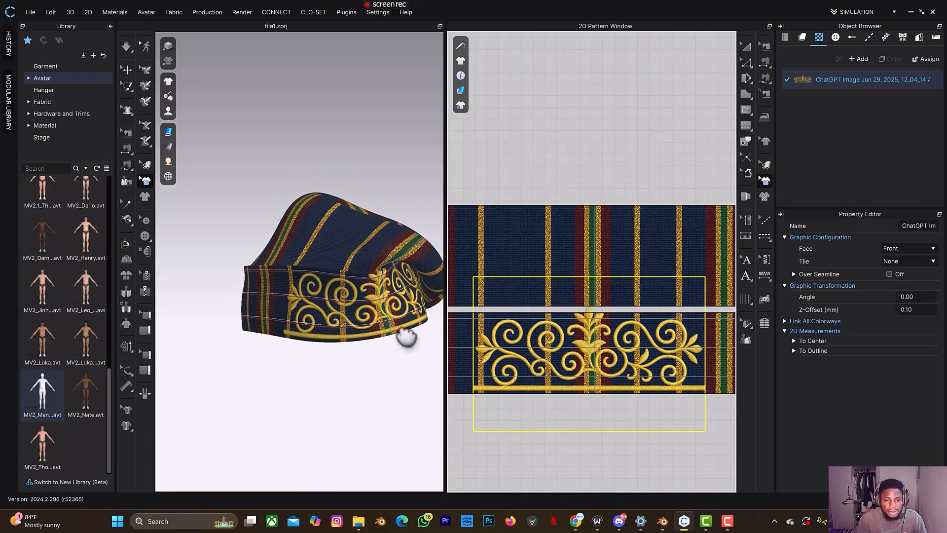
{"action": "mouse_move", "coordinate": [381, 313]}
{"action": "right_mouse_down"}
{"action": "mouse_move", "coordinate": [422, 362]}
{"action": "mouse_move", "coordinate": [370, 313]}
{"action": "right_mouse_up"}
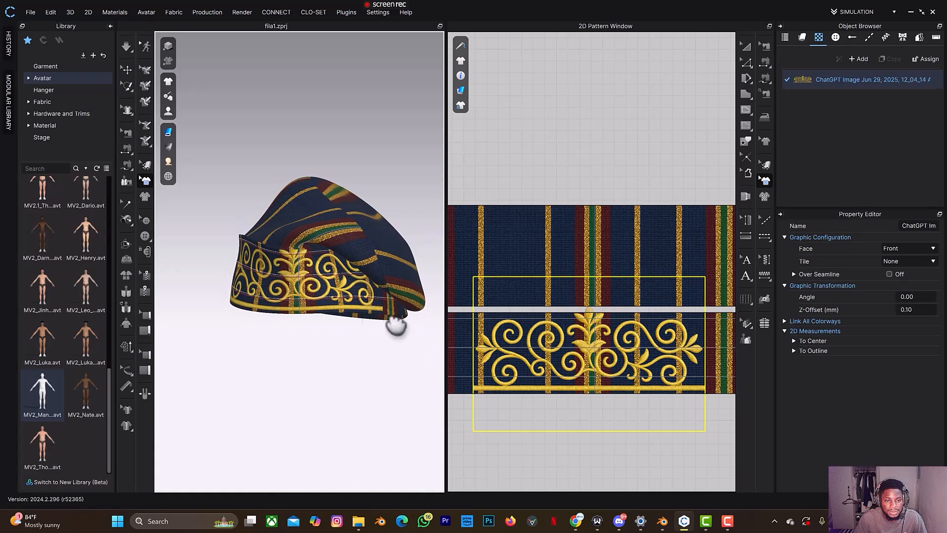
{"action": "left_click", "coordinate": [590, 368]}
{"action": "left_click_drag", "start_coordinate": [589, 368], "coordinate": [603, 385]}
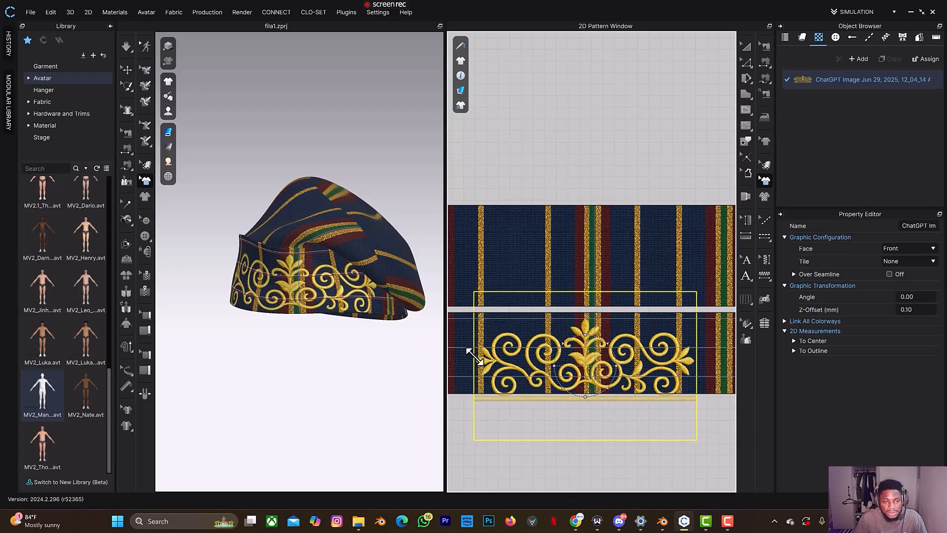
{"action": "right_click_drag", "start_coordinate": [380, 313], "coordinate": [400, 308]}
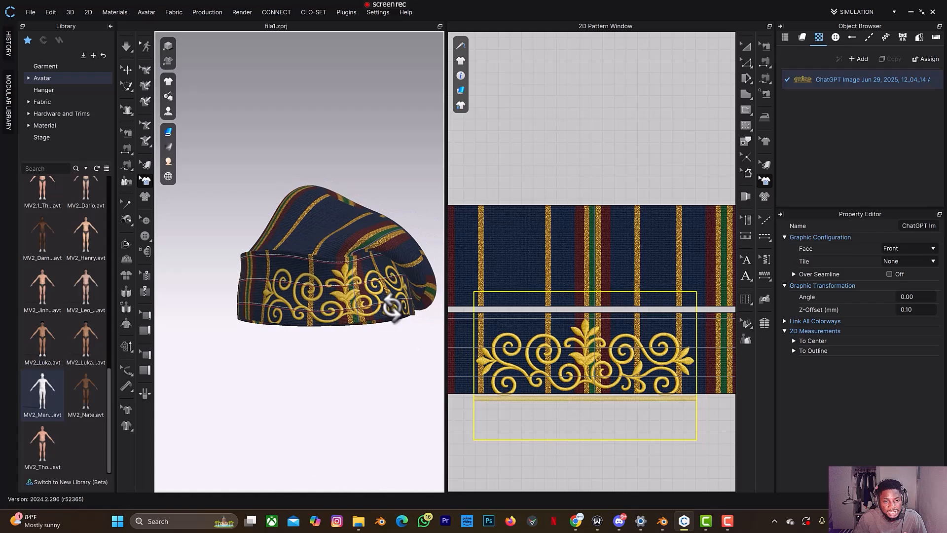
{"action": "left_click", "coordinate": [593, 360]}
{"action": "left_click_drag", "start_coordinate": [602, 382], "coordinate": [619, 393]}
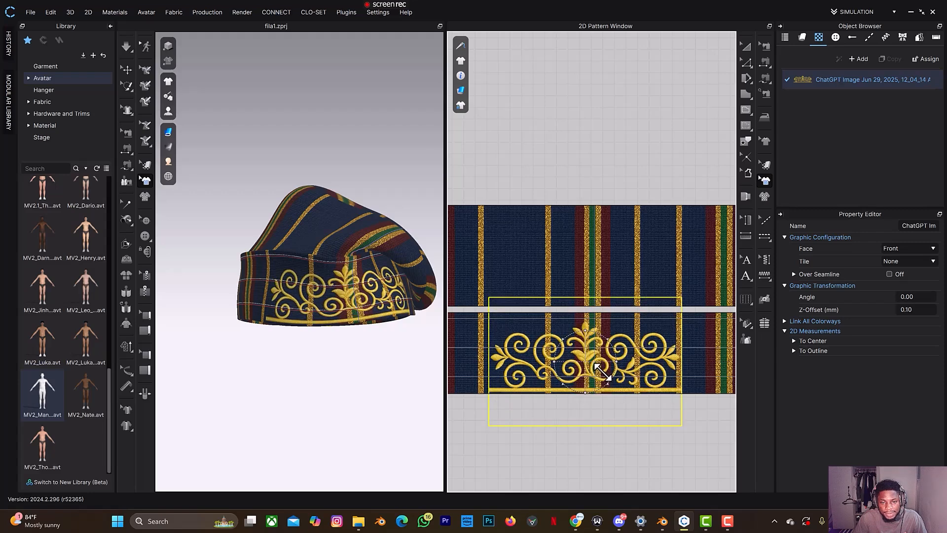
{"action": "scroll", "coordinate": [602, 371], "scroll_direction": "up", "scroll_amount": 4}
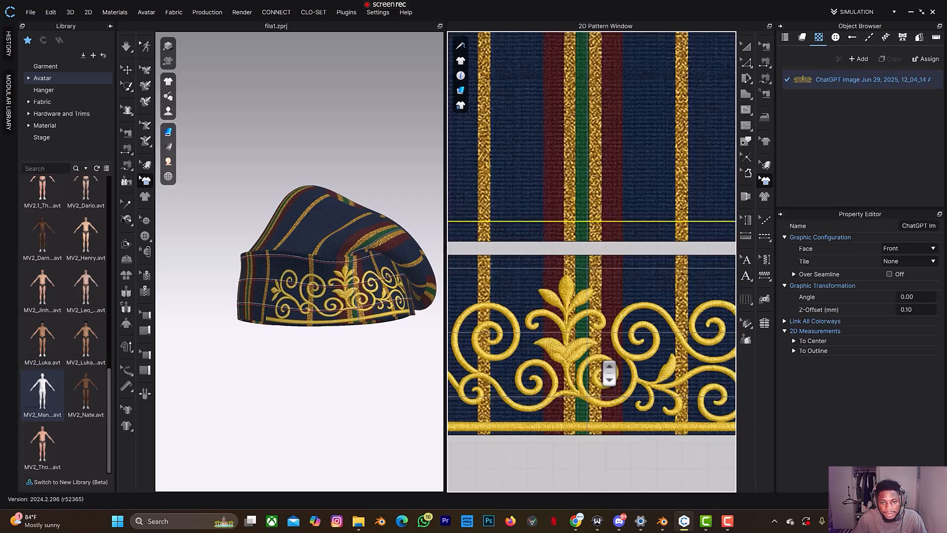
{"action": "left_click_drag", "start_coordinate": [586, 316], "coordinate": [586, 314]}
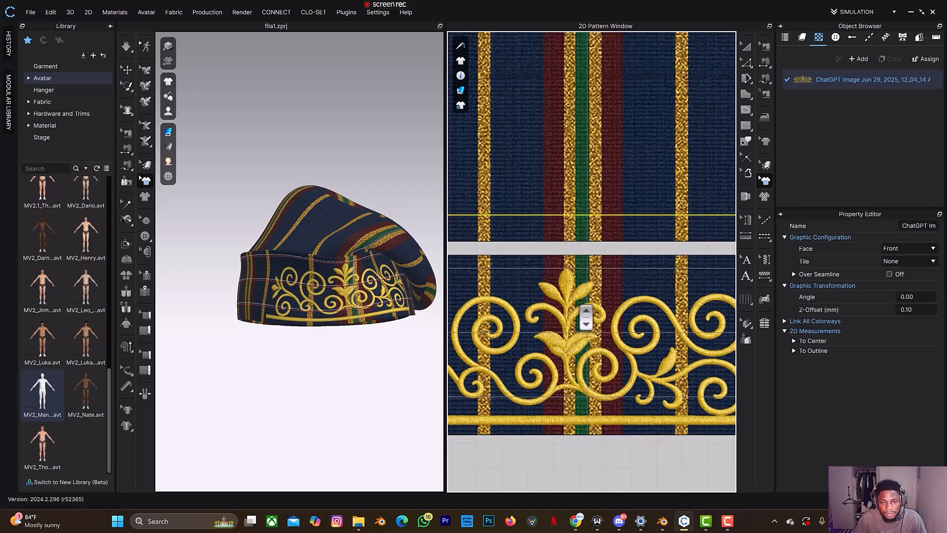
Tile the embroidery graphic along the X-Axis and check the repeat around the cap's band
{"action": "right_click_drag", "start_coordinate": [358, 295], "coordinate": [390, 295]}
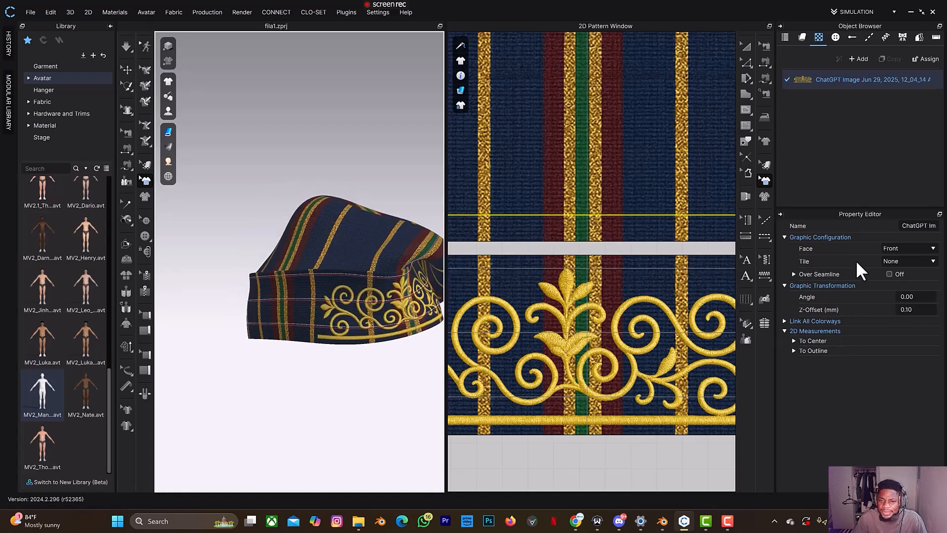
{"action": "left_click", "coordinate": [889, 263]}
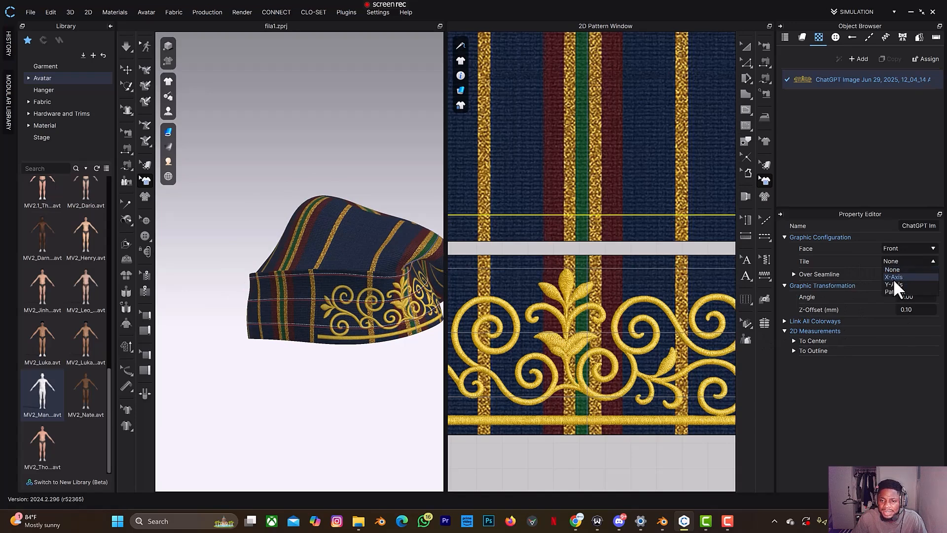
{"action": "left_click", "coordinate": [893, 280]}
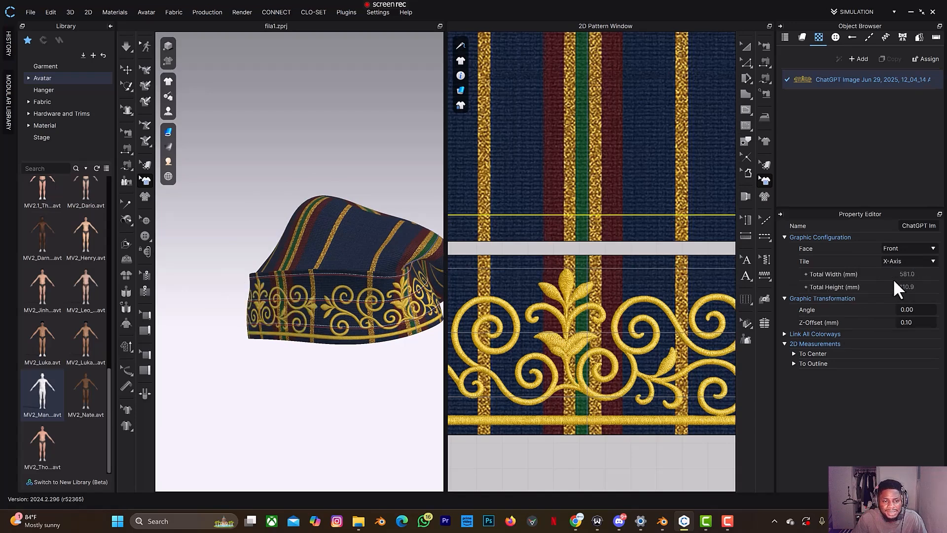
{"action": "right_click_drag", "start_coordinate": [373, 294], "coordinate": [280, 271]}
{"action": "middle_click_drag", "start_coordinate": [431, 283], "coordinate": [224, 320]}
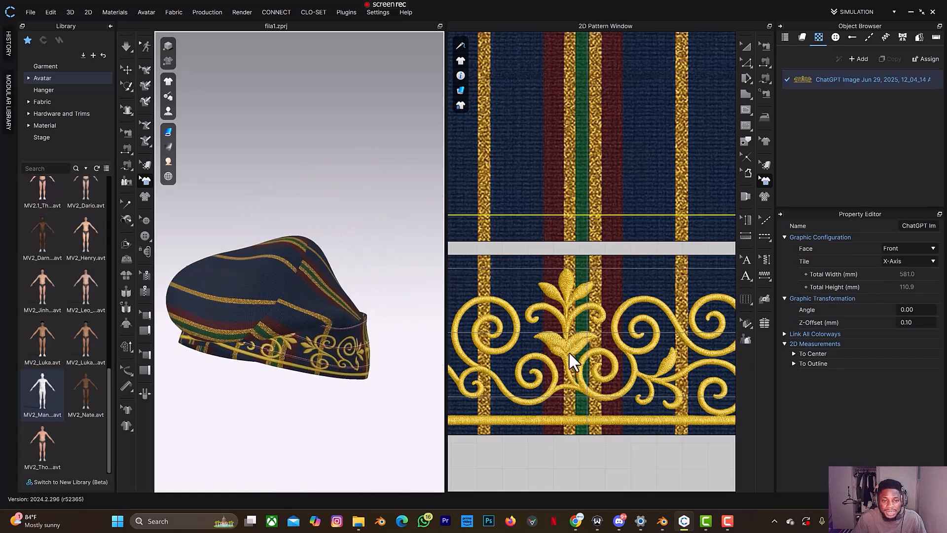
{"action": "scroll", "coordinate": [572, 360], "scroll_direction": "down", "scroll_amount": 5}
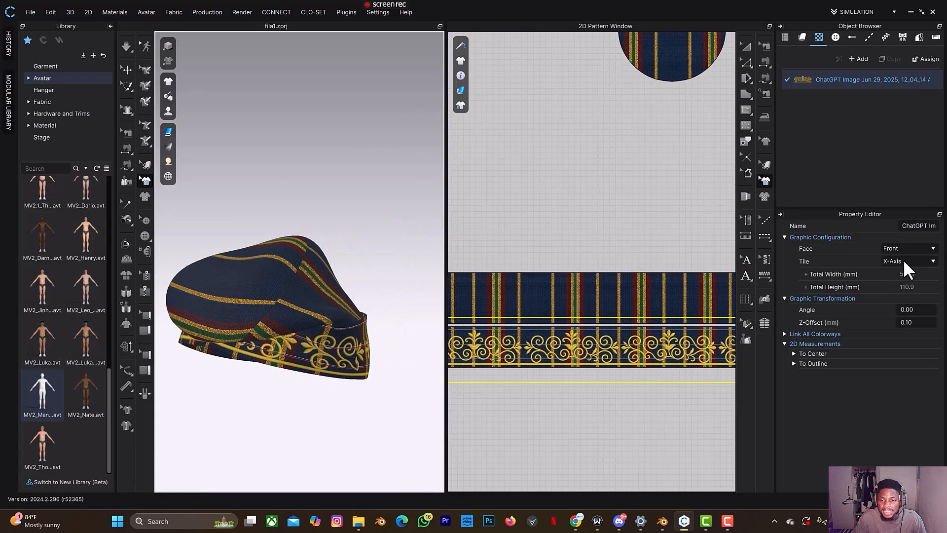
{"action": "mouse_move", "coordinate": [395, 319]}
{"action": "right_mouse_down"}
{"action": "mouse_move", "coordinate": [327, 319]}
{"action": "mouse_move", "coordinate": [433, 311]}
{"action": "mouse_move", "coordinate": [461, 321]}
{"action": "mouse_move", "coordinate": [374, 309]}
{"action": "mouse_move", "coordinate": [473, 317]}
{"action": "mouse_move", "coordinate": [387, 329]}
{"action": "right_mouse_up"}
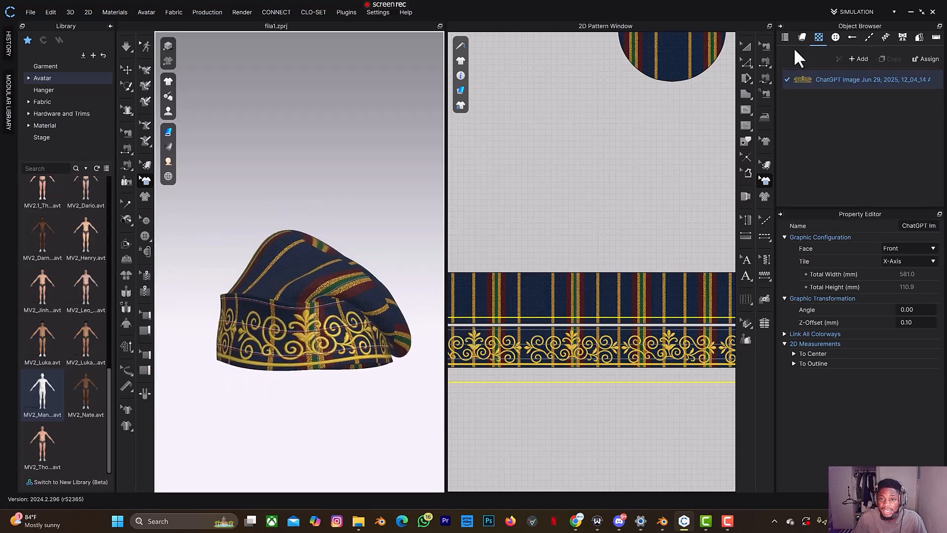
Load embroidery_displacement_map from Downloads as the embroidery graphic's displacement map
{"action": "left_click", "coordinate": [830, 80]}
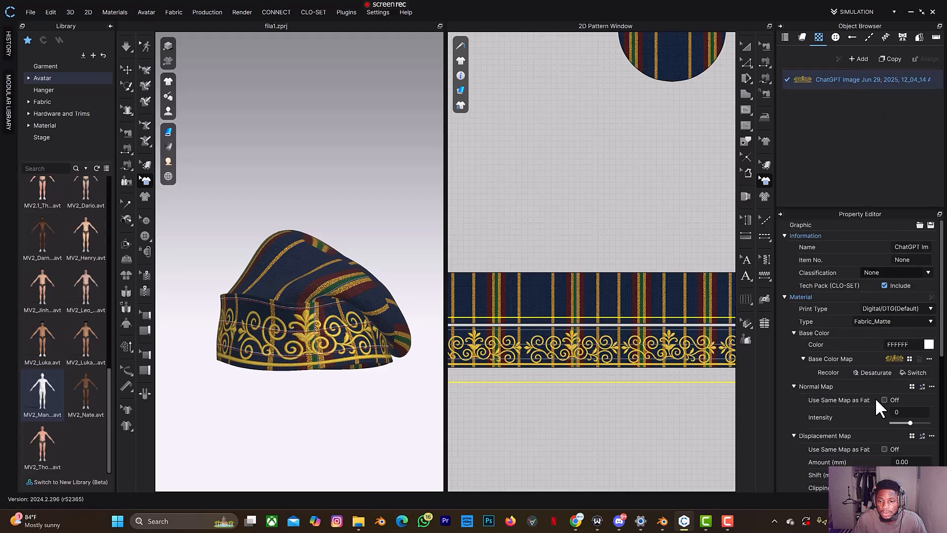
{"action": "scroll", "coordinate": [876, 401], "scroll_direction": "down", "scroll_amount": 1}
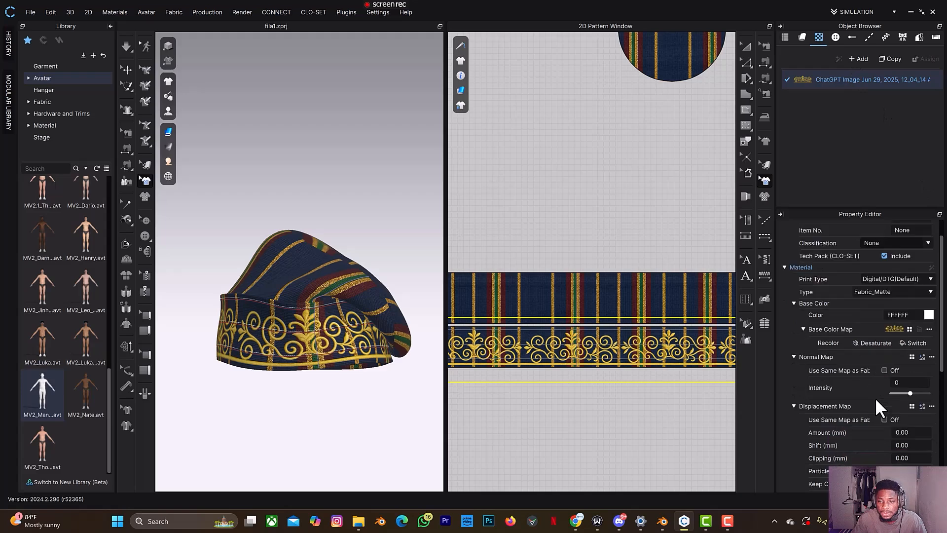
{"action": "left_click", "coordinate": [911, 406]}
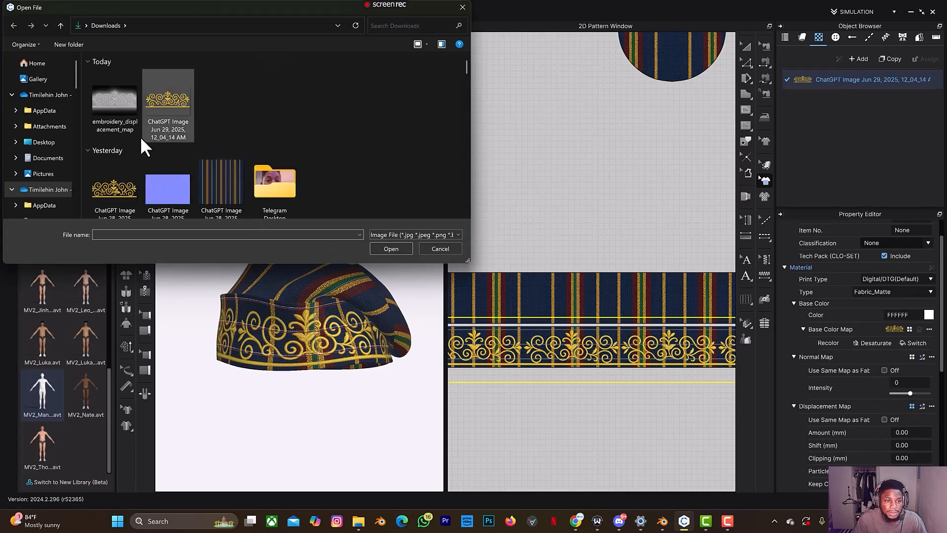
{"action": "left_click", "coordinate": [116, 106]}
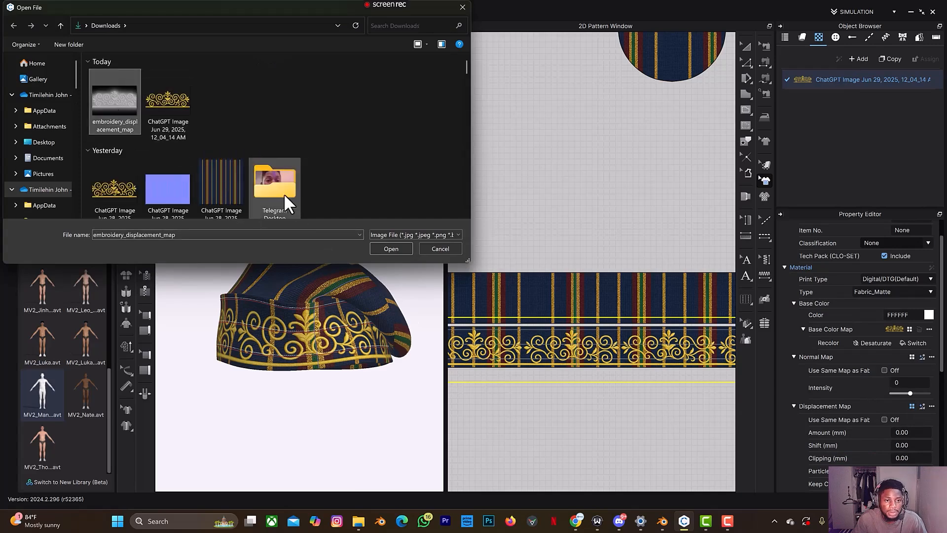
{"action": "left_click", "coordinate": [383, 248]}
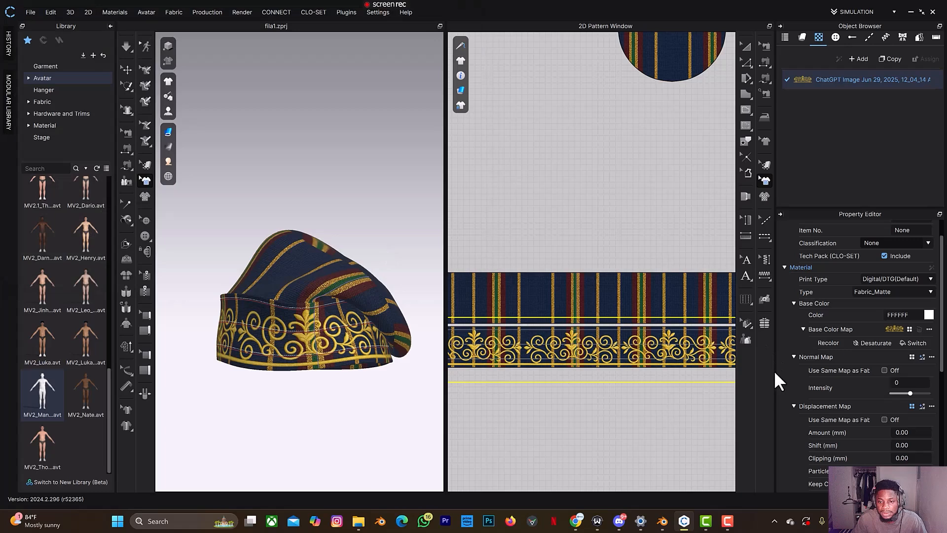
Set the graphic's displacement amount to 4 mm and its particle distance to 1 mm
{"action": "left_click", "coordinate": [916, 432]}
{"action": "type", "text": "4"}
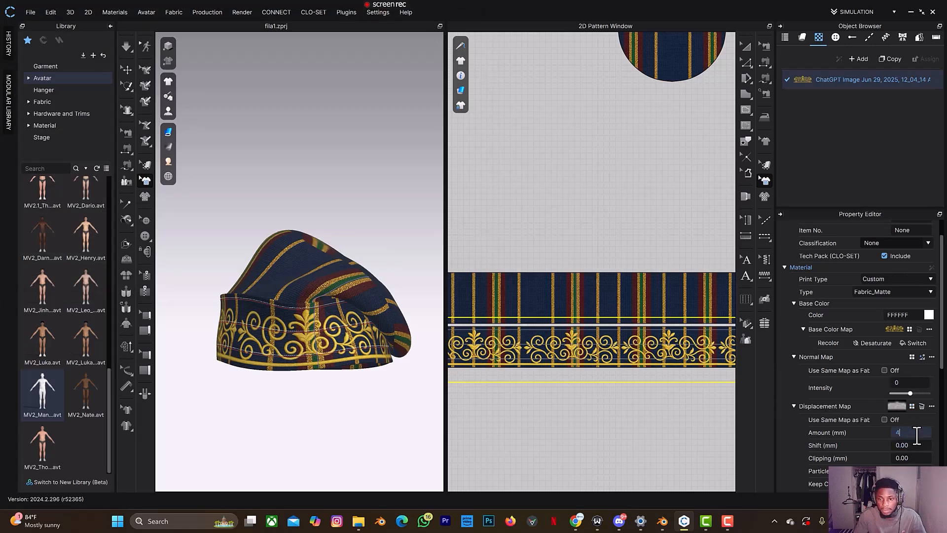
{"action": "key", "text": "Return"}
{"action": "scroll", "coordinate": [939, 429], "scroll_direction": "down", "scroll_amount": 1}
{"action": "scroll", "coordinate": [935, 420], "scroll_direction": "down", "scroll_amount": 3}
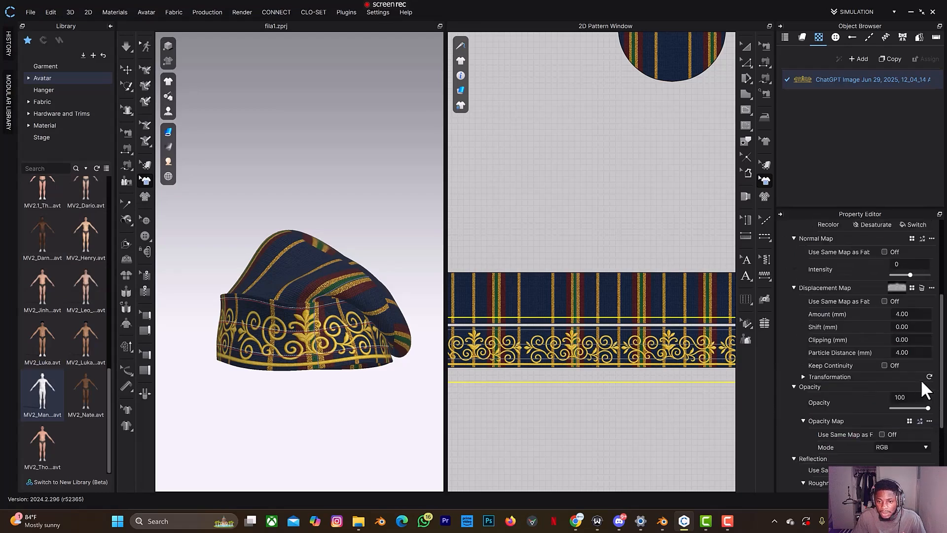
{"action": "left_click", "coordinate": [915, 353]}
{"action": "type", "text": "1"}
{"action": "key", "text": "Return"}
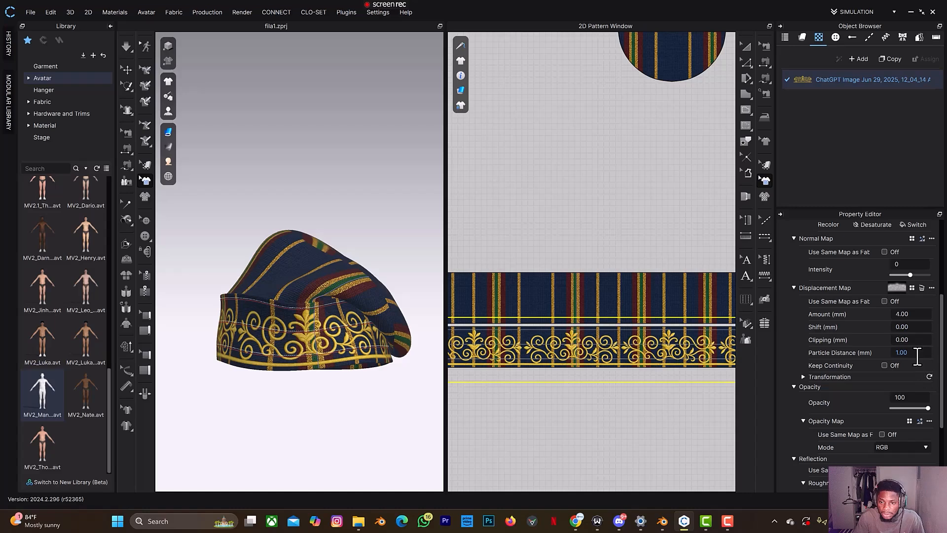
{"action": "scroll", "coordinate": [355, 231], "scroll_direction": "up", "scroll_amount": 2}
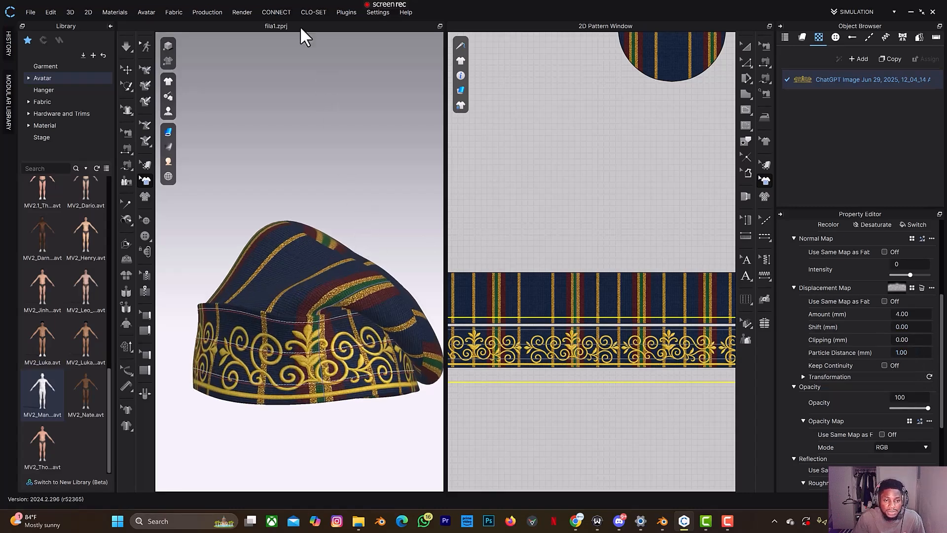
Open the render view and set the render image size to 1080 × 1080 pixels
{"action": "left_click", "coordinate": [241, 14]}
{"action": "left_click", "coordinate": [244, 23]}
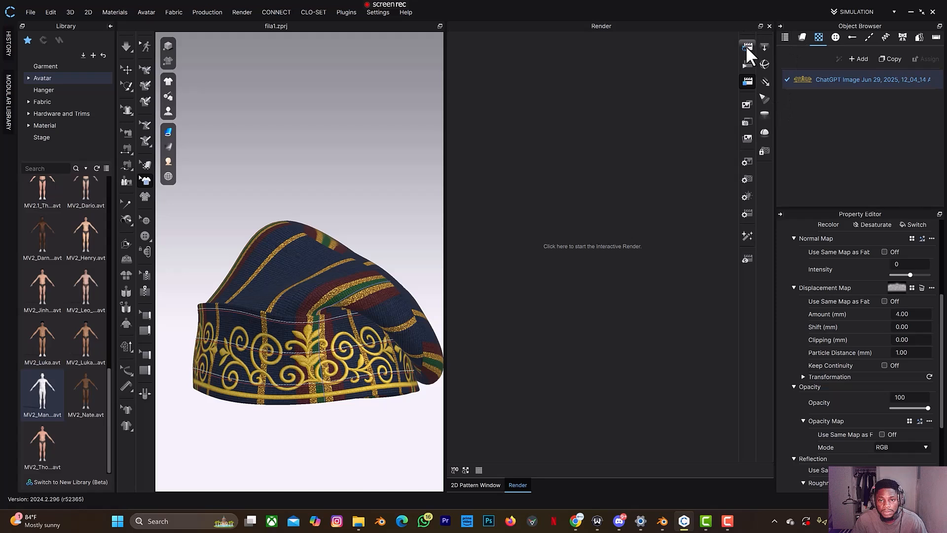
{"action": "left_click", "coordinate": [748, 160]}
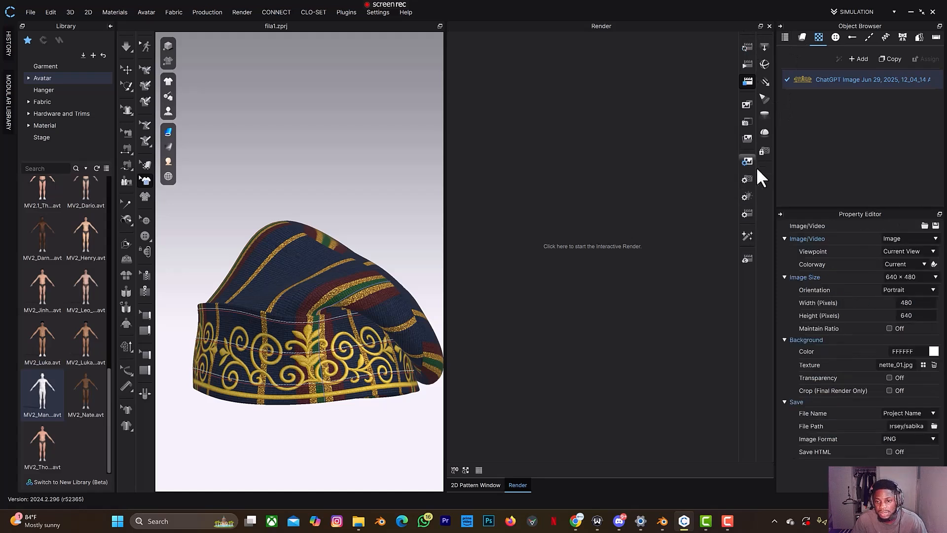
{"action": "left_click", "coordinate": [905, 302]}
{"action": "type", "text": "1080"}
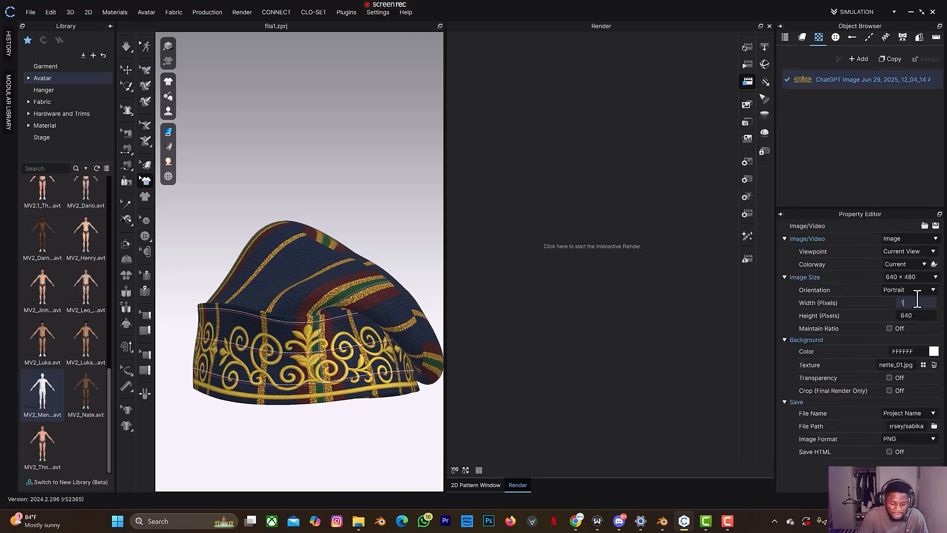
{"action": "left_click", "coordinate": [917, 315]}
{"action": "type", "text": "1080"}
{"action": "key", "text": "Return"}
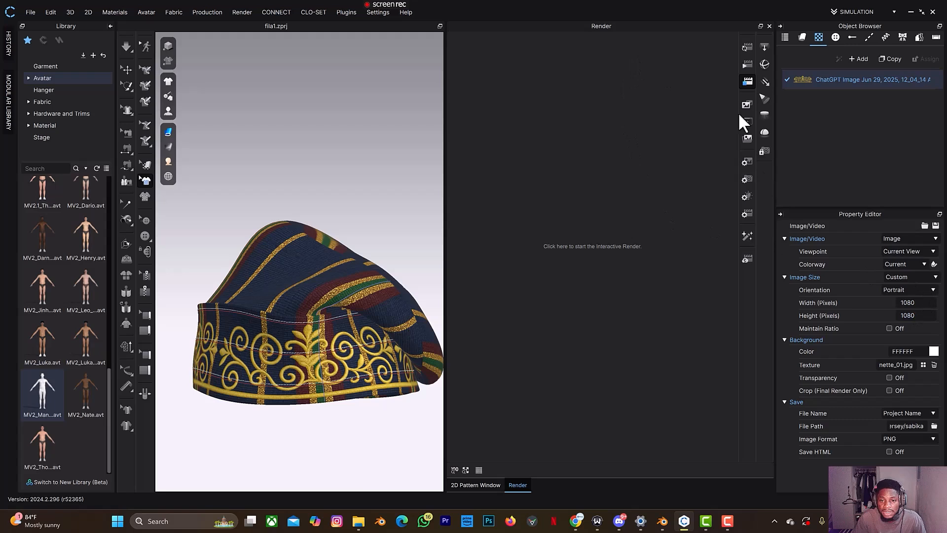
Start the interactive render and frame the cap close up to examine the raised embroidery on its band
{"action": "left_click", "coordinate": [748, 44]}
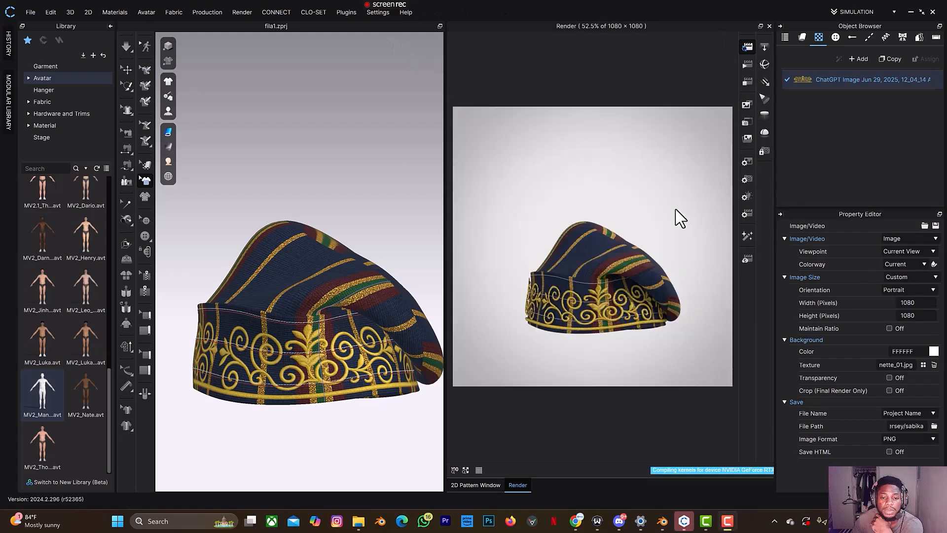
{"action": "scroll", "coordinate": [610, 199], "scroll_direction": "up", "scroll_amount": 1}
{"action": "middle_click_drag", "start_coordinate": [644, 312], "coordinate": [628, 216]}
{"action": "scroll", "coordinate": [628, 216], "scroll_direction": "up", "scroll_amount": 1}
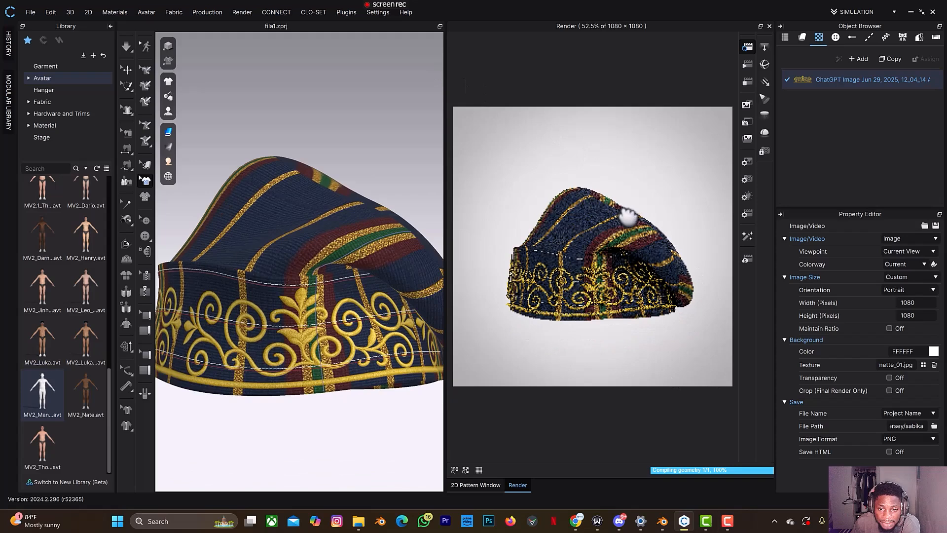
{"action": "scroll", "coordinate": [627, 217], "scroll_direction": "up", "scroll_amount": 1}
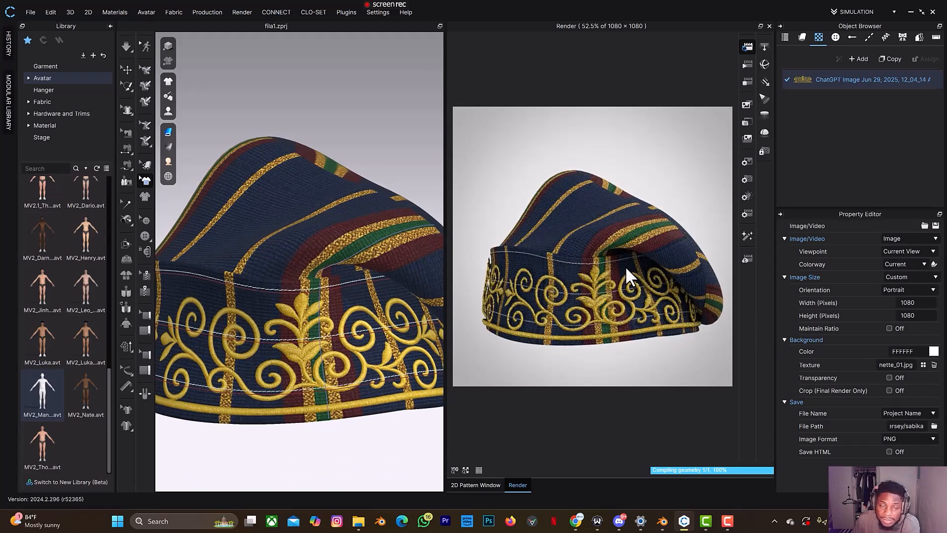
{"action": "right_click_drag", "start_coordinate": [548, 294], "coordinate": [573, 265]}
{"action": "scroll", "coordinate": [572, 265], "scroll_direction": "up", "scroll_amount": 2}
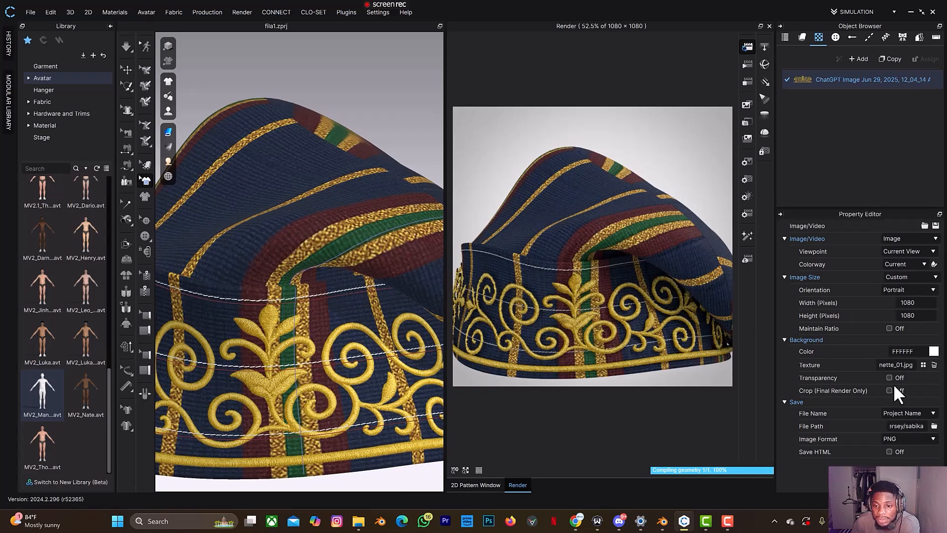
Set the embroidery graphic's displacement amount to 3 mm and check the rendered cap from several sides
{"action": "left_click", "coordinate": [842, 78]}
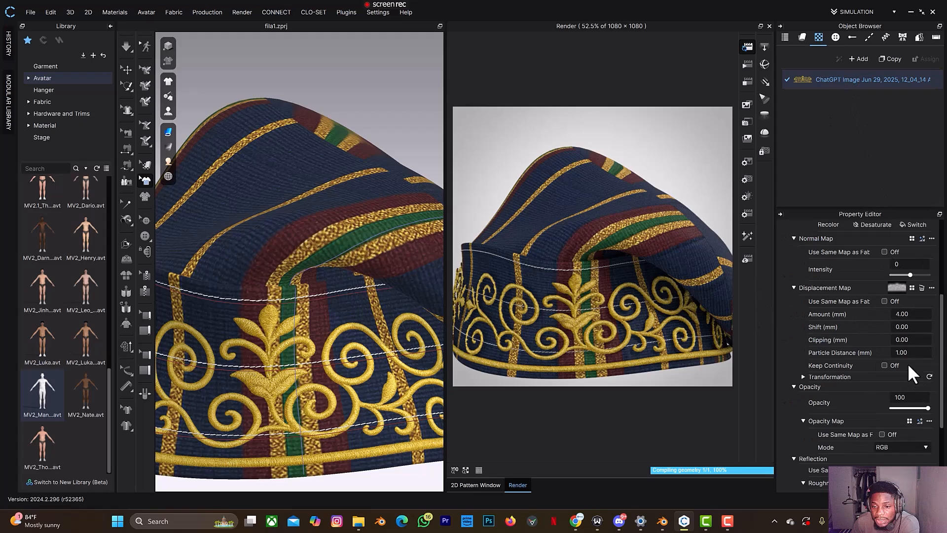
{"action": "double_click", "coordinate": [908, 314]}
{"action": "type", "text": "2"}
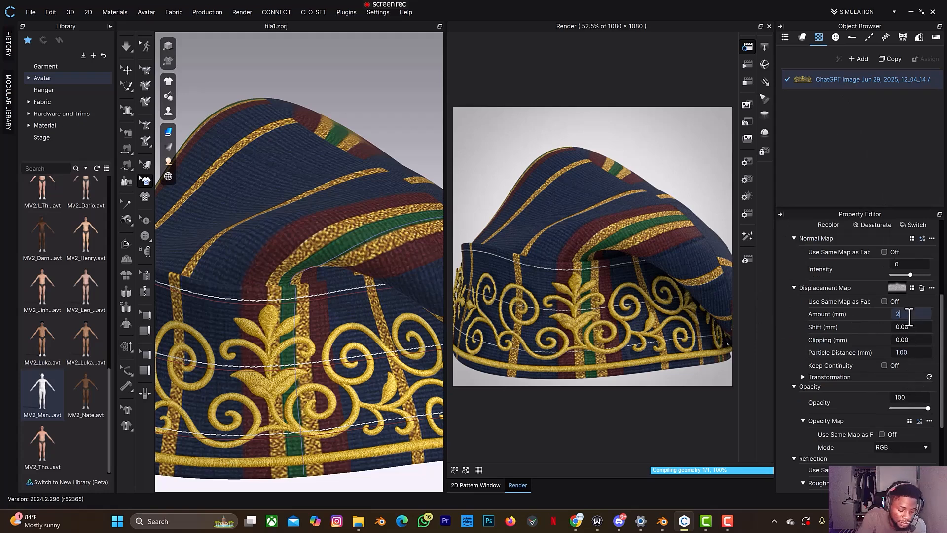
{"action": "key", "text": "BackSpace"}
{"action": "type", "text": "3"}
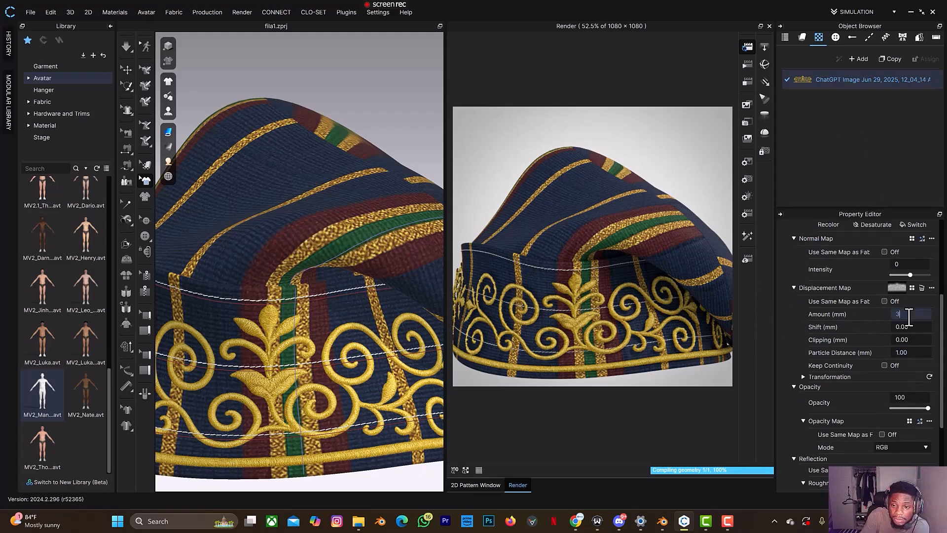
{"action": "key", "text": "Return"}
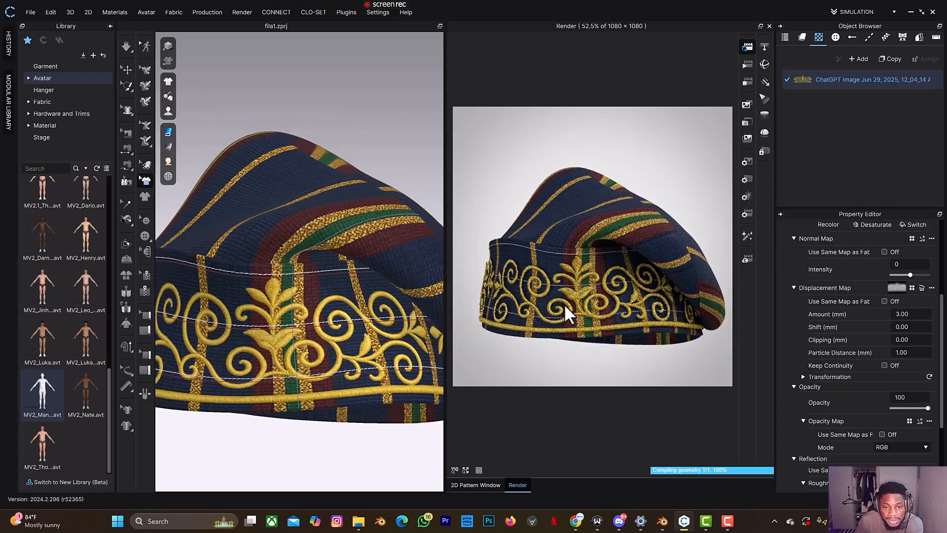
{"action": "right_click_drag", "start_coordinate": [562, 304], "coordinate": [650, 281]}
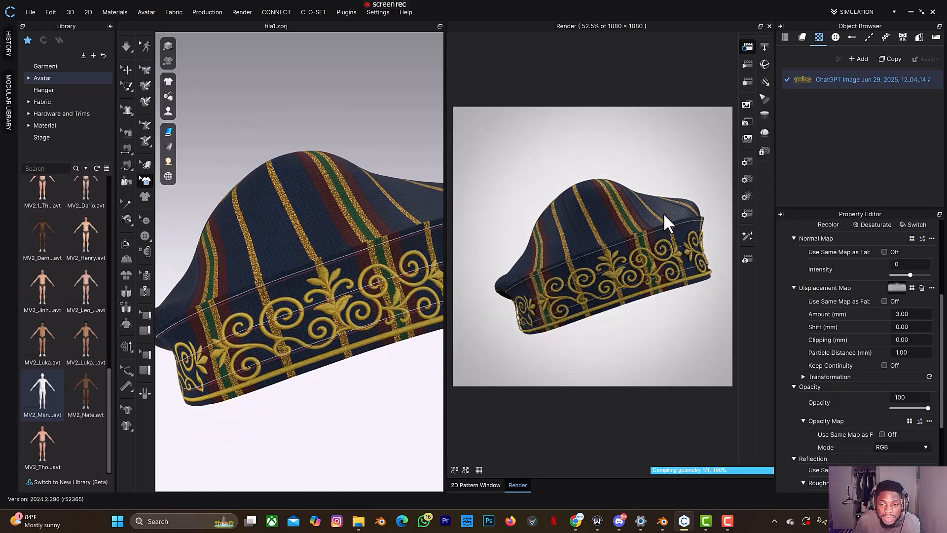
{"action": "right_click_drag", "start_coordinate": [705, 222], "coordinate": [580, 221]}
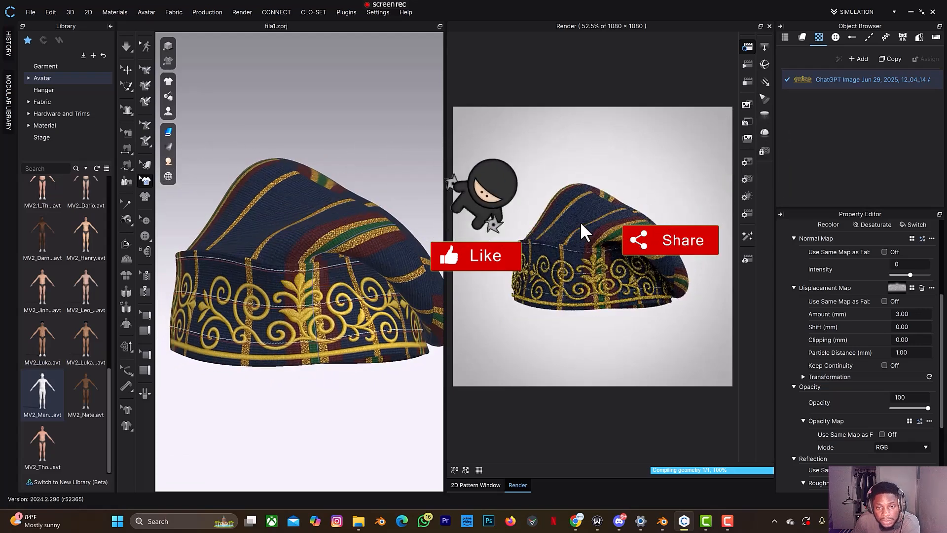